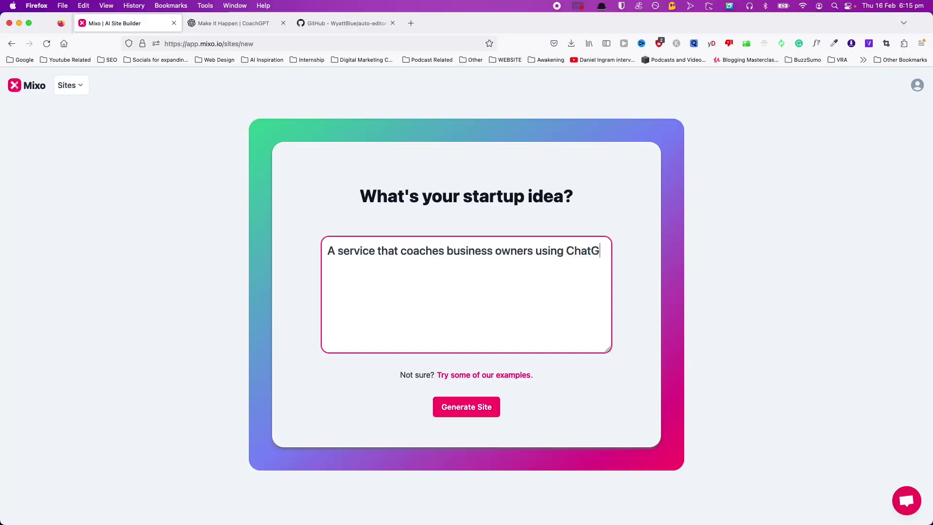
# Finish the GPT-4 idea, generate the BusinessGPT site, and retitle its hero 'Join the AI Revolution'.
pyautogui.write('PT-4')
pyautogui.click(466, 406)
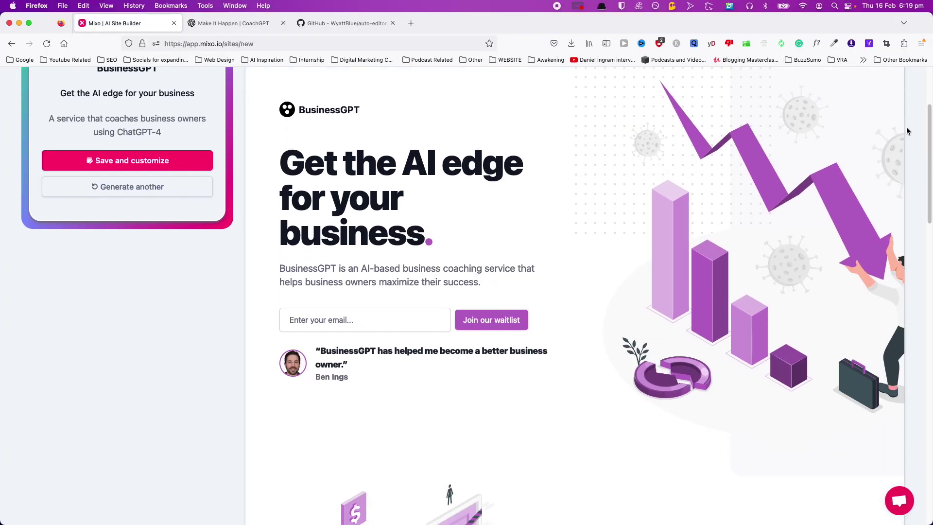
pyautogui.scroll(-10, 905, 127)
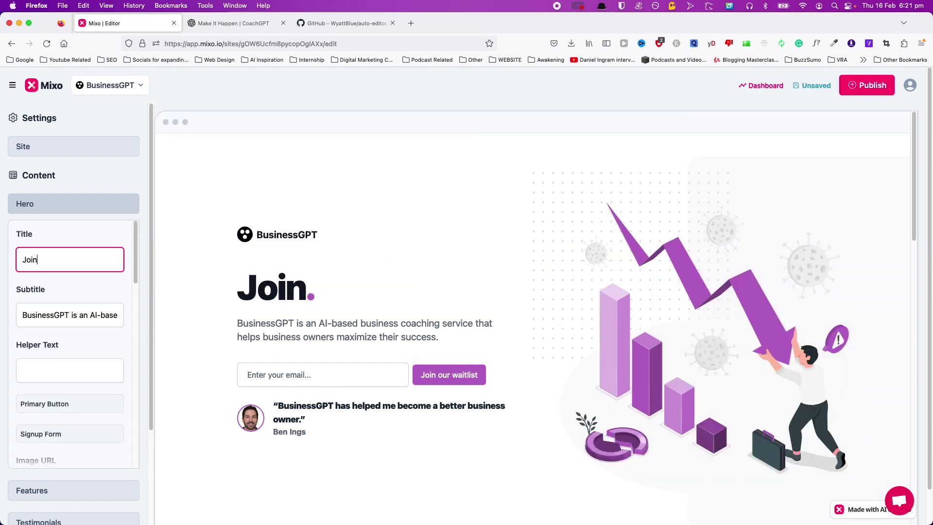
pyautogui.write('the AI Re')
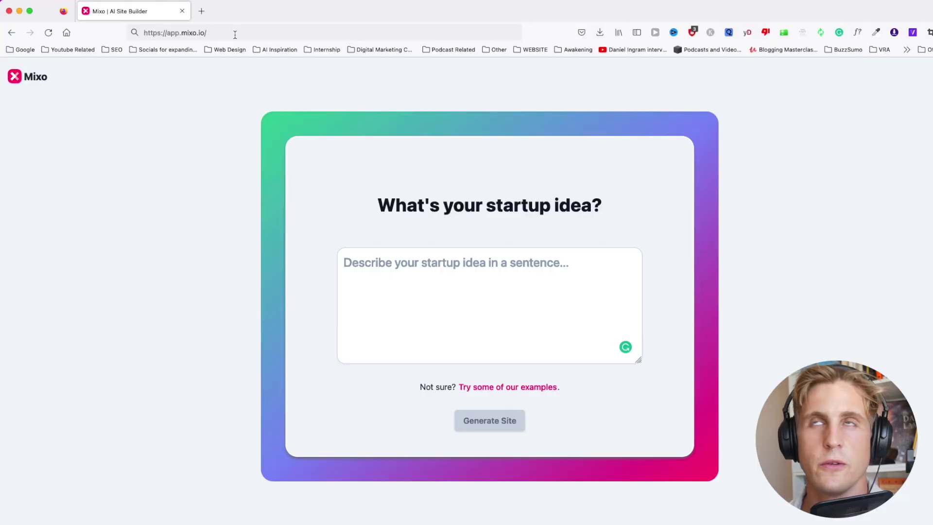
# Reload the new-site page, paste the GPT-4 small-business coach idea, and generate the CoachGPT site.
pyautogui.click(235, 35)
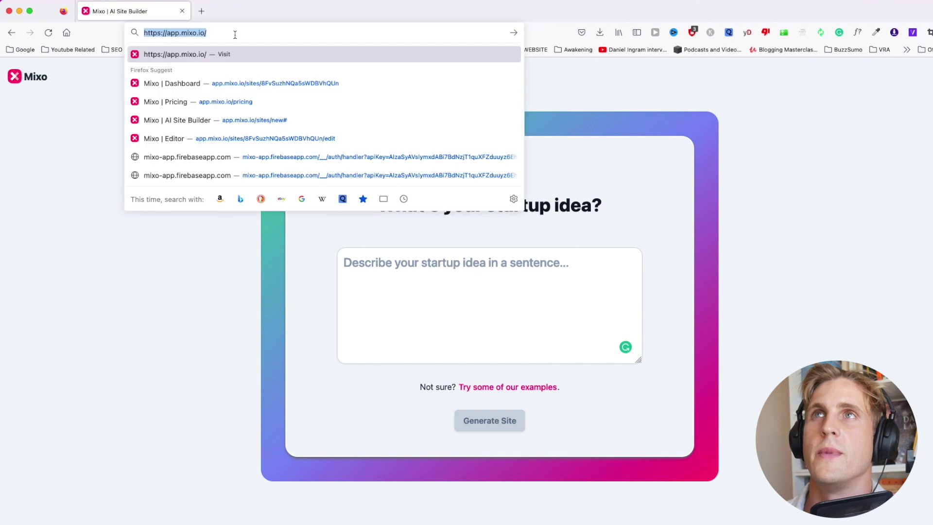
pyautogui.press('Return')
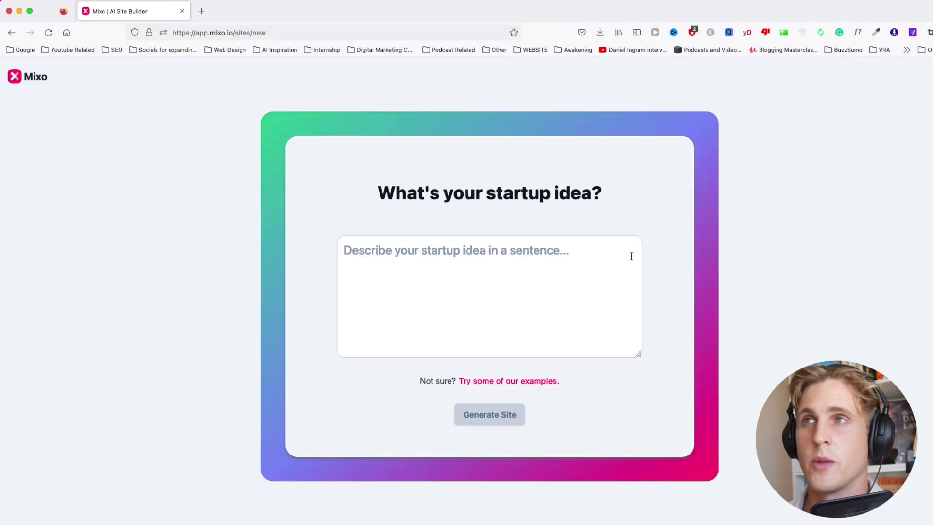
pyautogui.click(531, 265)
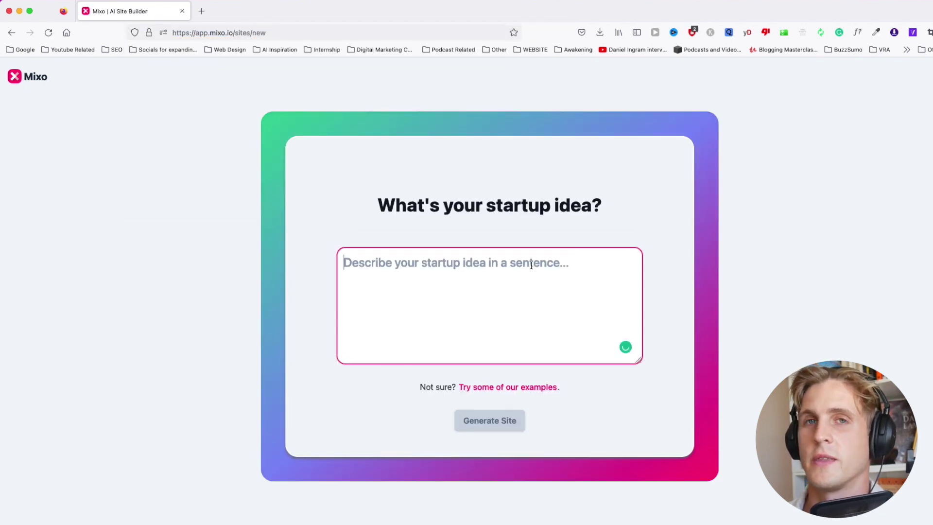
pyautogui.write('An artificial intelligence business coach based on GPT-4 that handholds small business owners through digital marketing processes')
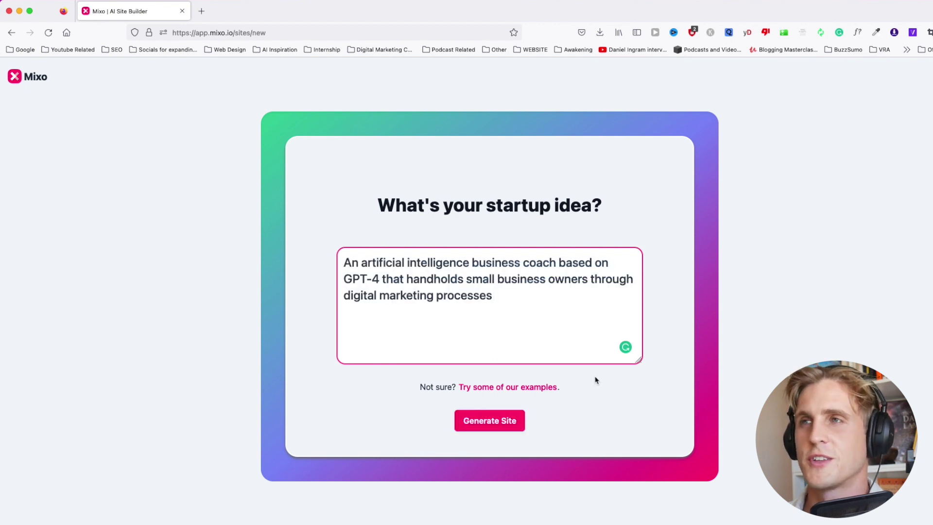
pyautogui.click(490, 420)
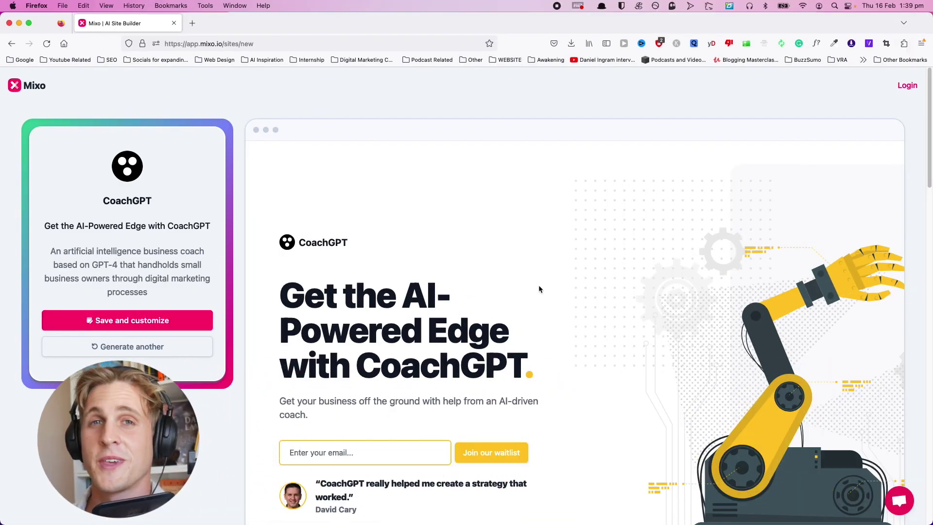
pyautogui.scroll(-1, 544, 292)
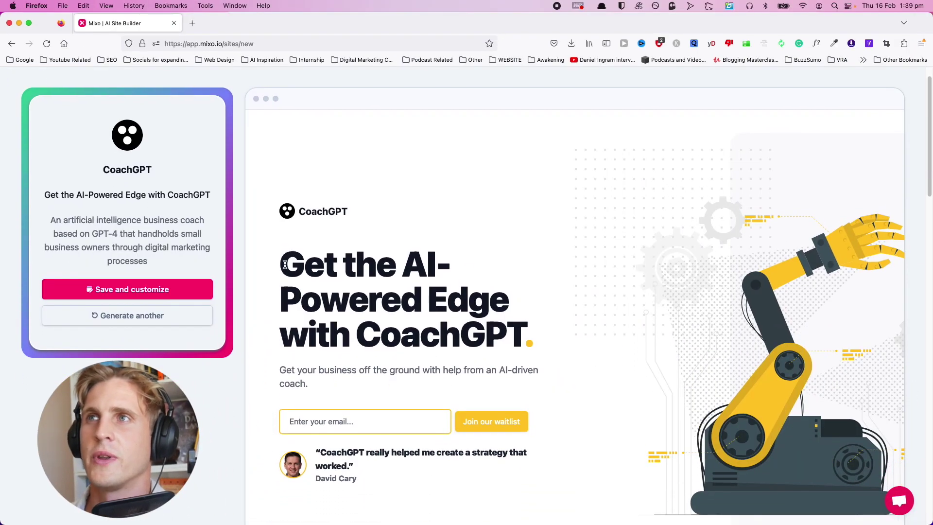
pyautogui.moveTo(283, 265); pyautogui.dragTo(542, 337)
pyautogui.tripleClick(355, 388)
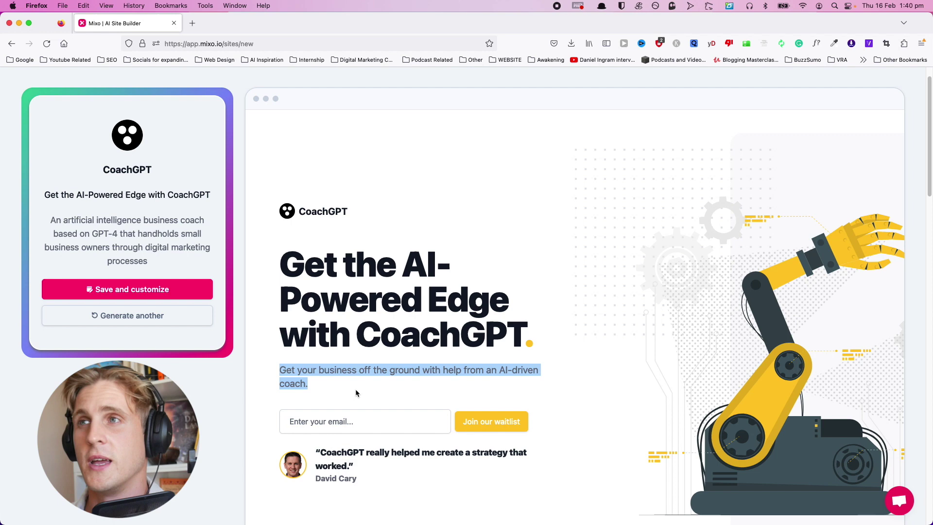
pyautogui.scroll(-6, 339, 382)
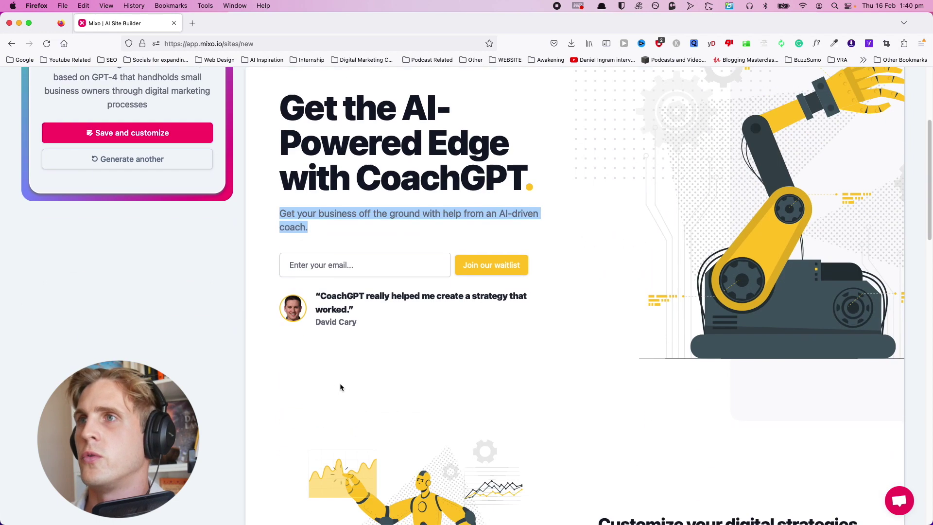
pyautogui.scroll(-4, 340, 387)
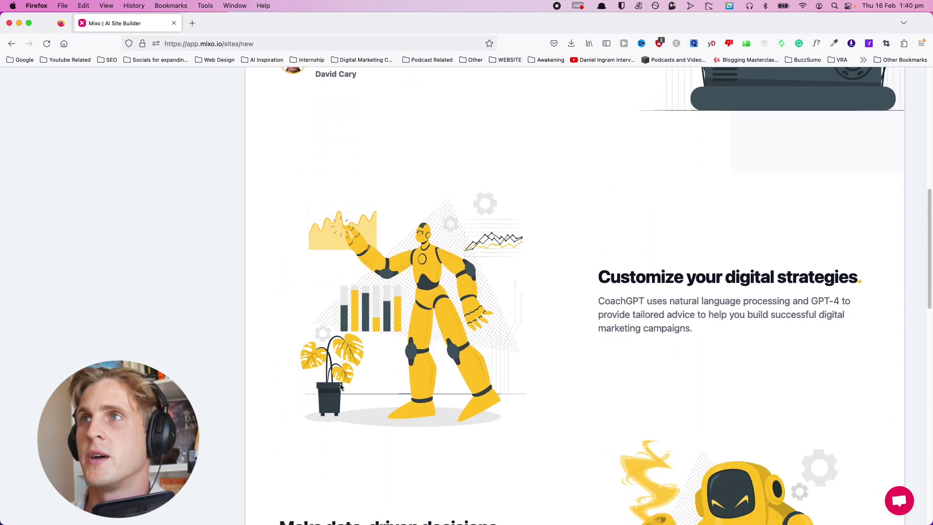
pyautogui.scroll(-4, 578, 321)
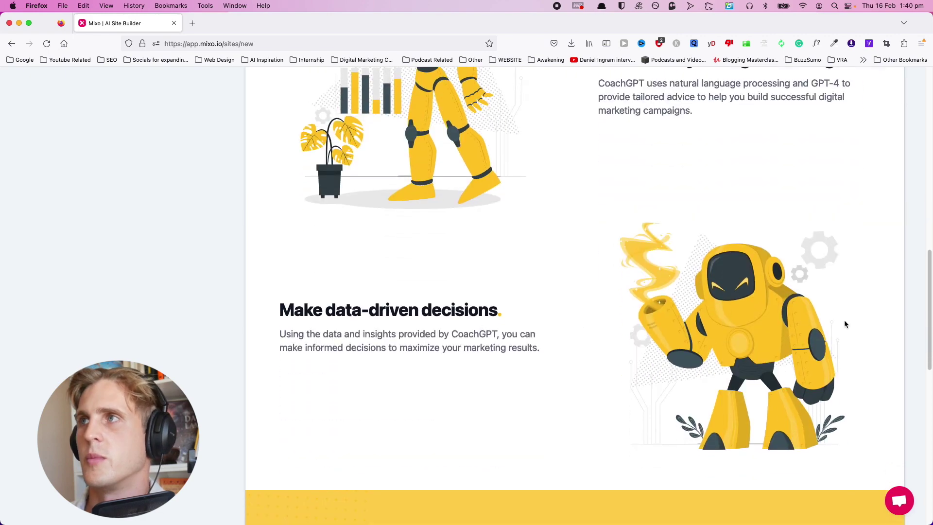
pyautogui.scroll(5, 473, 247)
pyautogui.scroll(5, 473, 247)
pyautogui.scroll(-15, 523, 238)
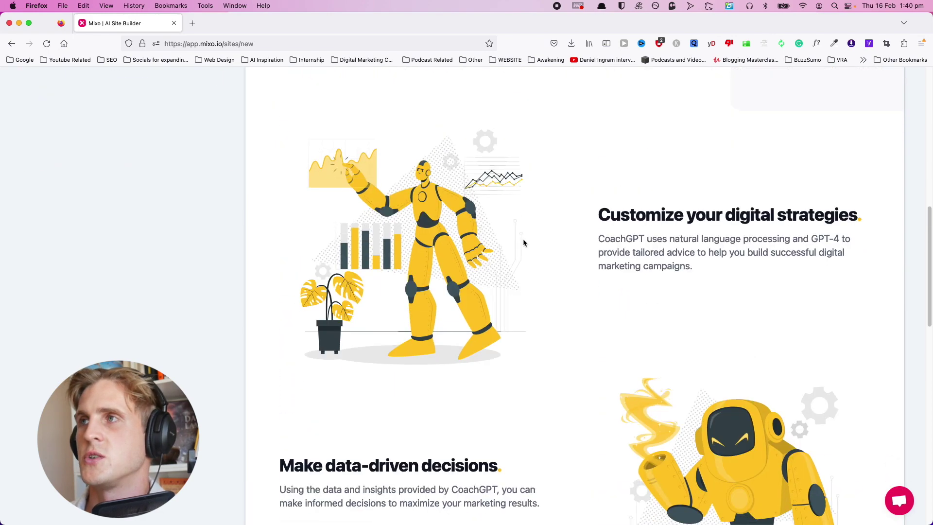
pyautogui.scroll(-6, 710, 294)
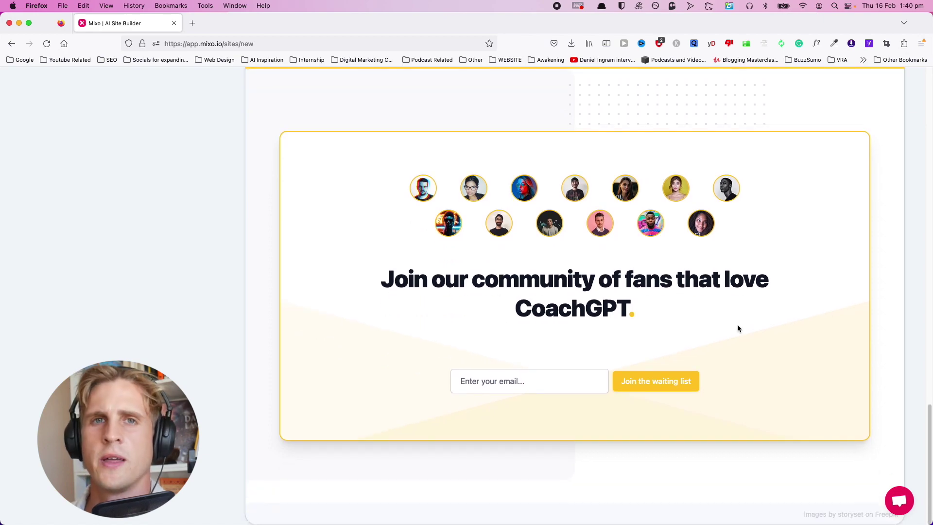
pyautogui.scroll(20, 737, 327)
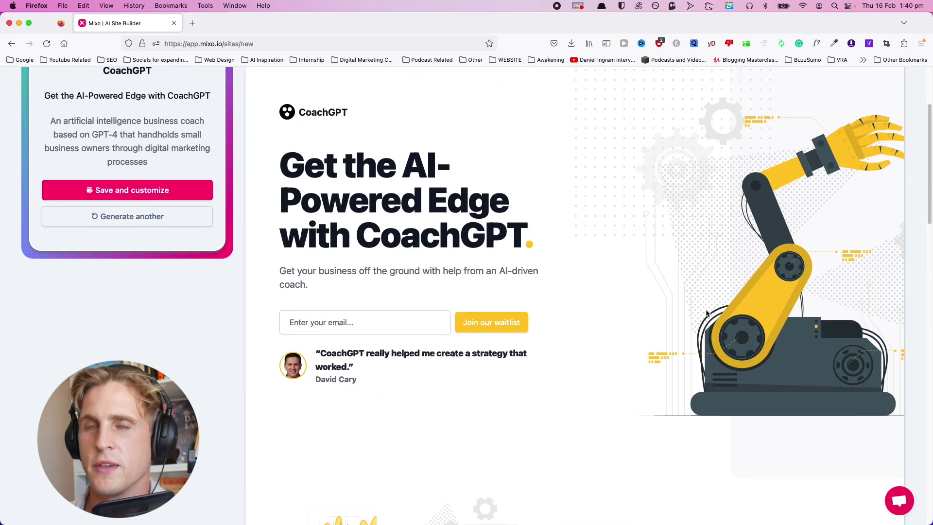
pyautogui.scroll(4, 707, 312)
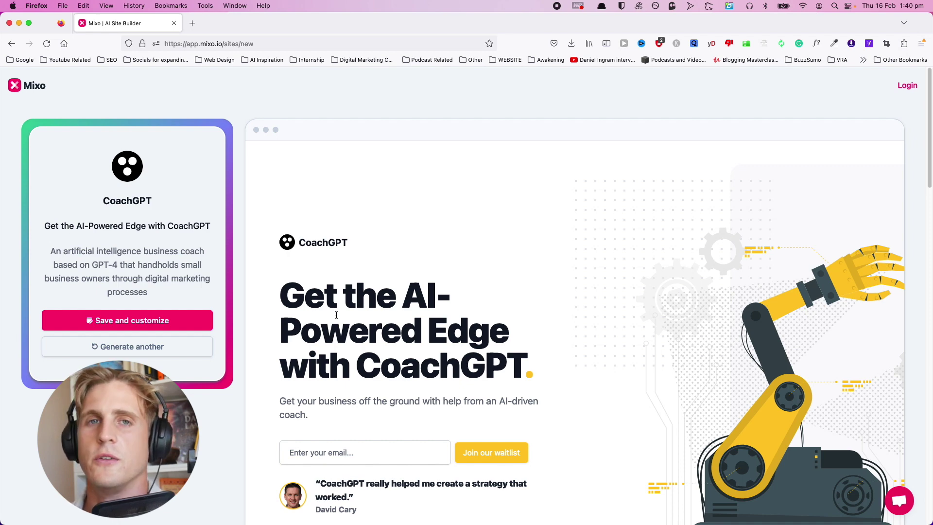
# Save the CoachGPT site, sign in, and compare annual versus monthly plan prices.
pyautogui.click(135, 322)
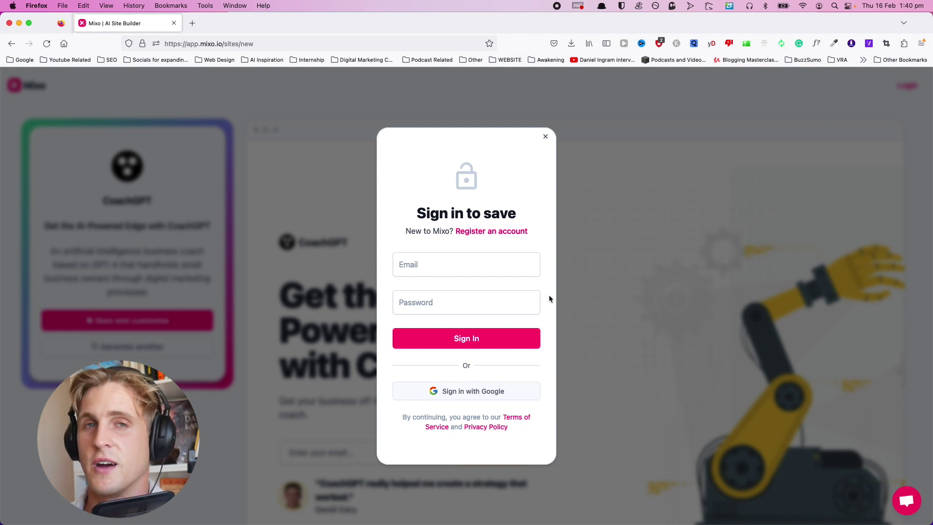
pyautogui.click(499, 394)
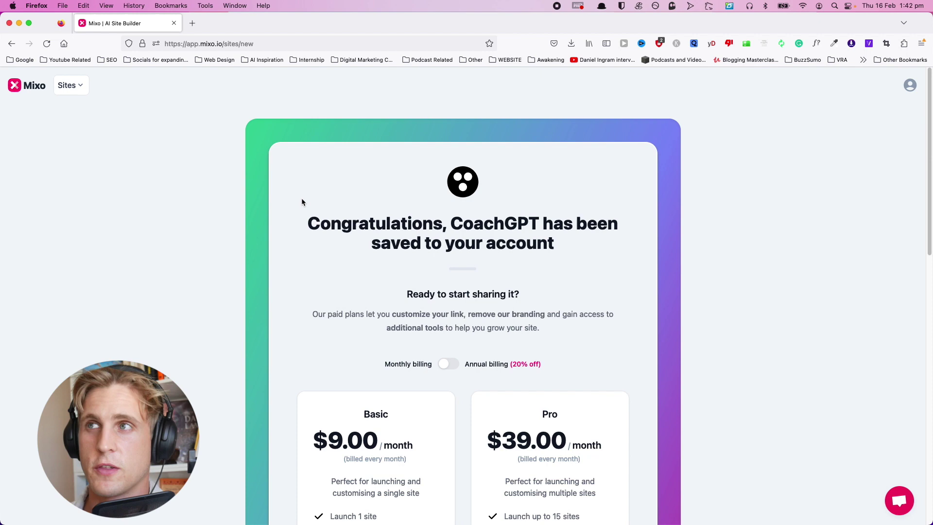
pyautogui.scroll(-5, 302, 202)
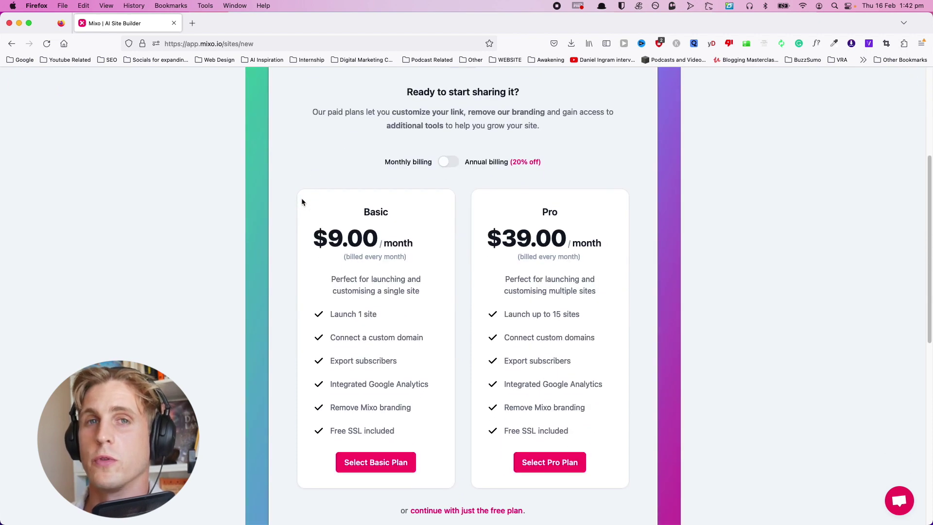
pyautogui.click(439, 164)
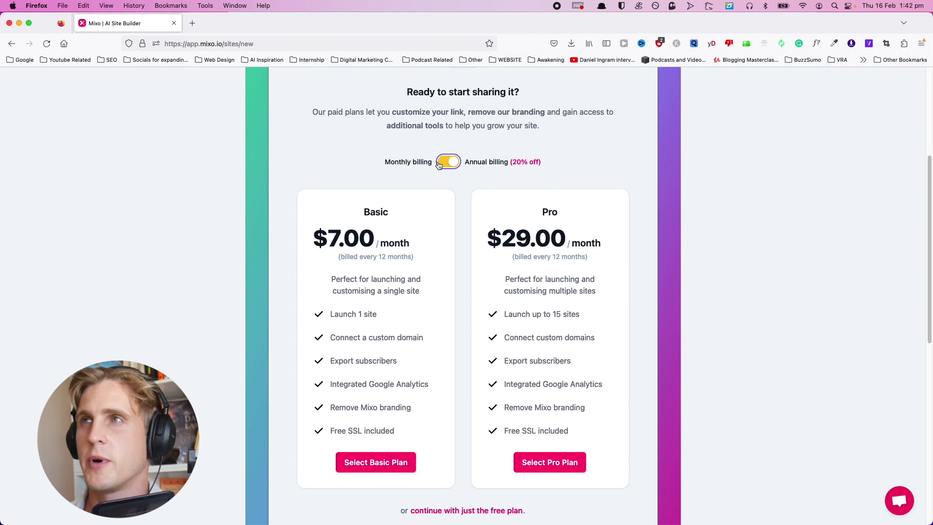
pyautogui.click(439, 165)
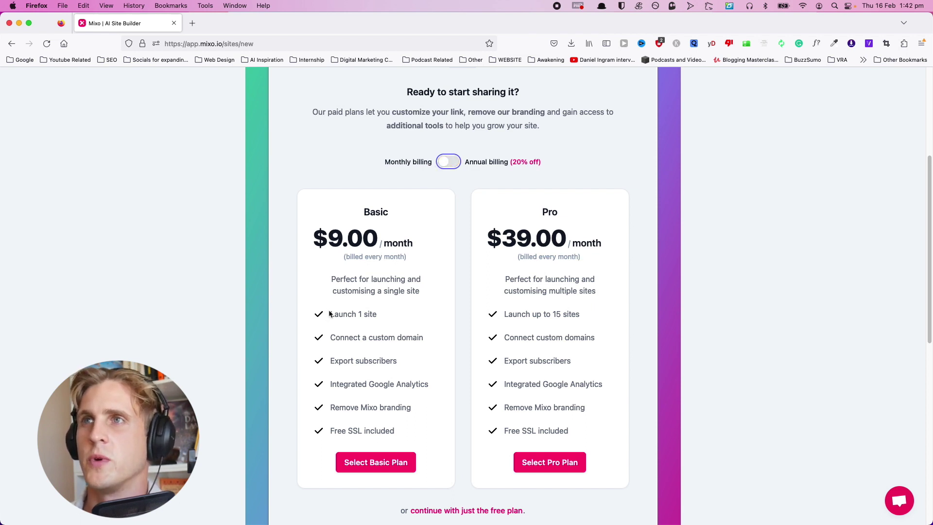
# Capture and highlight the Launch and feature rows of the Basic and Pro plans.
pyautogui.press('super+shift+4')
pyautogui.moveTo(308, 303); pyautogui.dragTo(609, 319)
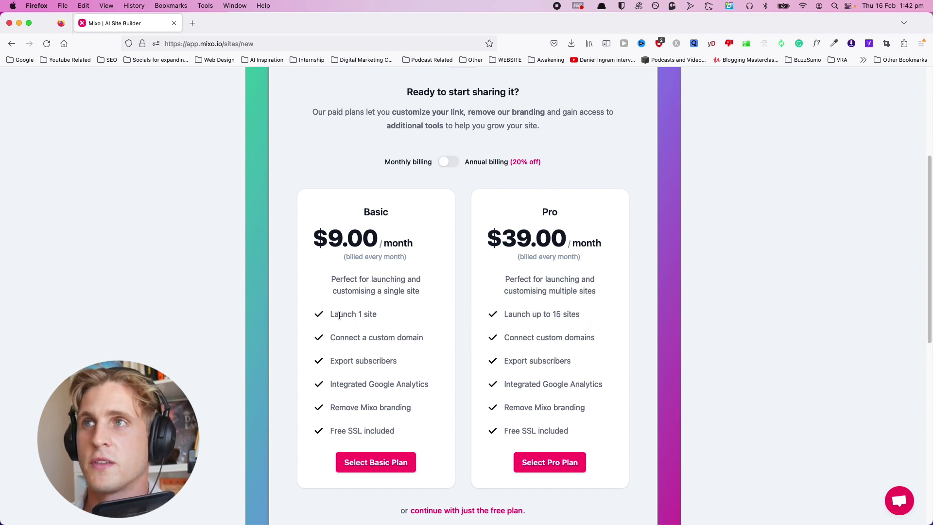
pyautogui.moveTo(334, 315); pyautogui.dragTo(416, 316)
pyautogui.click(425, 317)
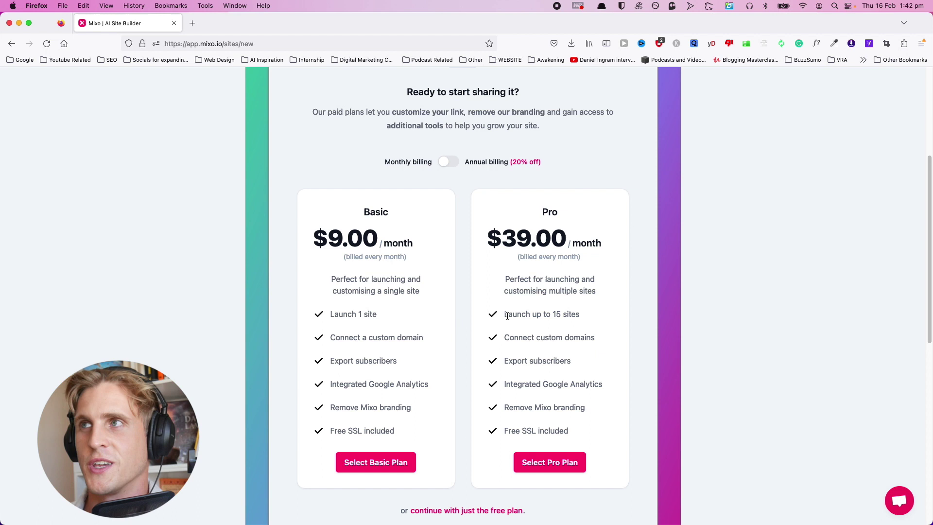
pyautogui.moveTo(505, 316); pyautogui.dragTo(646, 323)
pyautogui.click(646, 323)
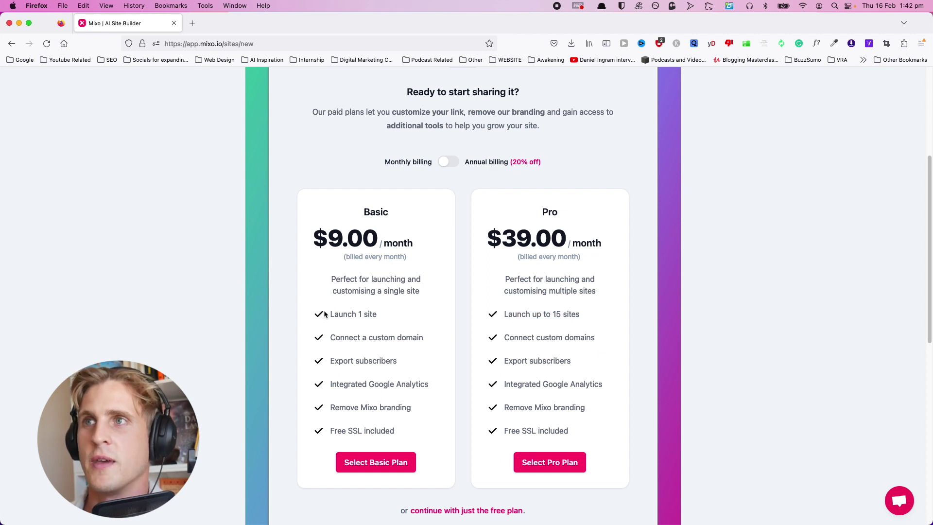
pyautogui.moveTo(324, 313); pyautogui.dragTo(413, 409)
pyautogui.click(413, 409)
pyautogui.moveTo(503, 314); pyautogui.dragTo(578, 409)
pyautogui.click(567, 350)
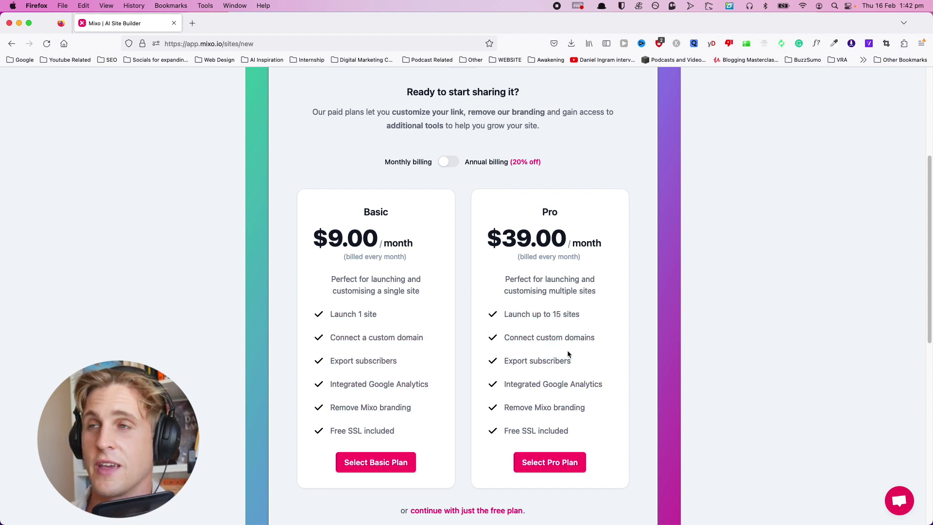
pyautogui.scroll(-6, 450, 377)
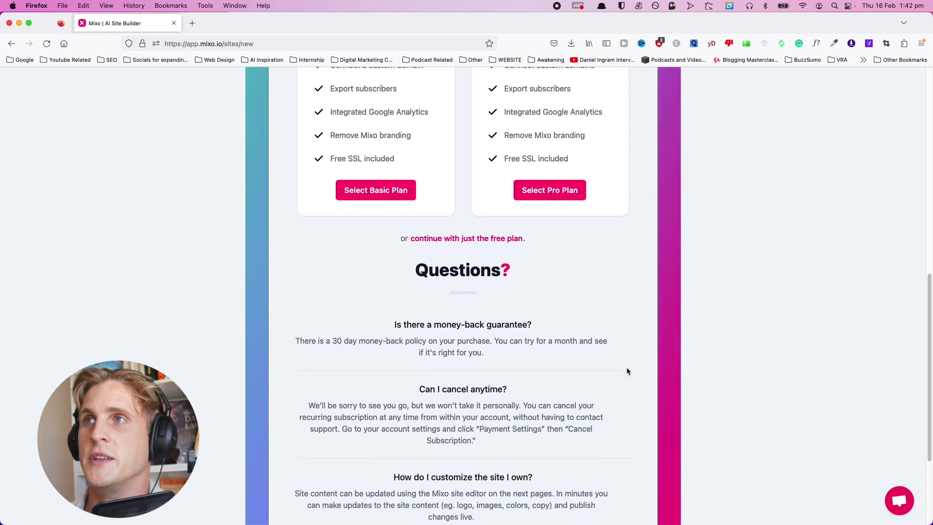
# Continue on the free plan into the editor and open the site-wide Settings.
pyautogui.click(451, 239)
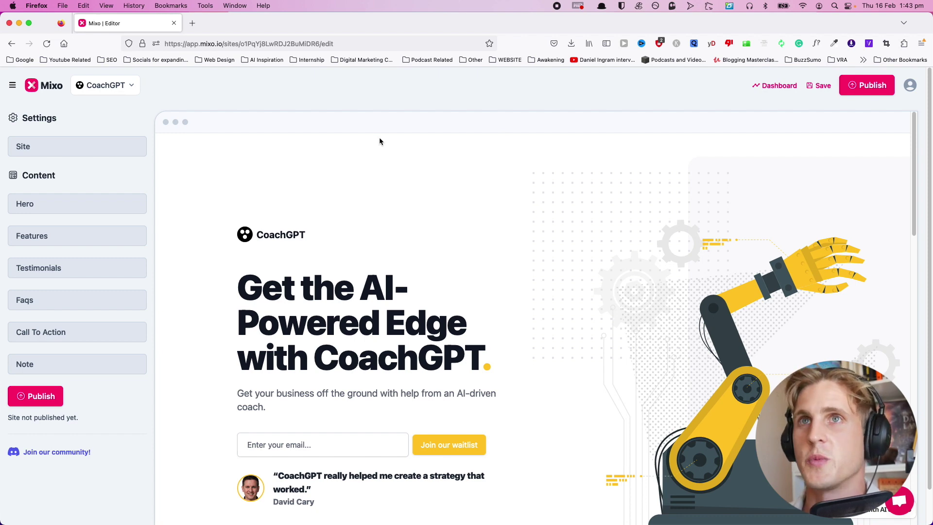
pyautogui.click(104, 148)
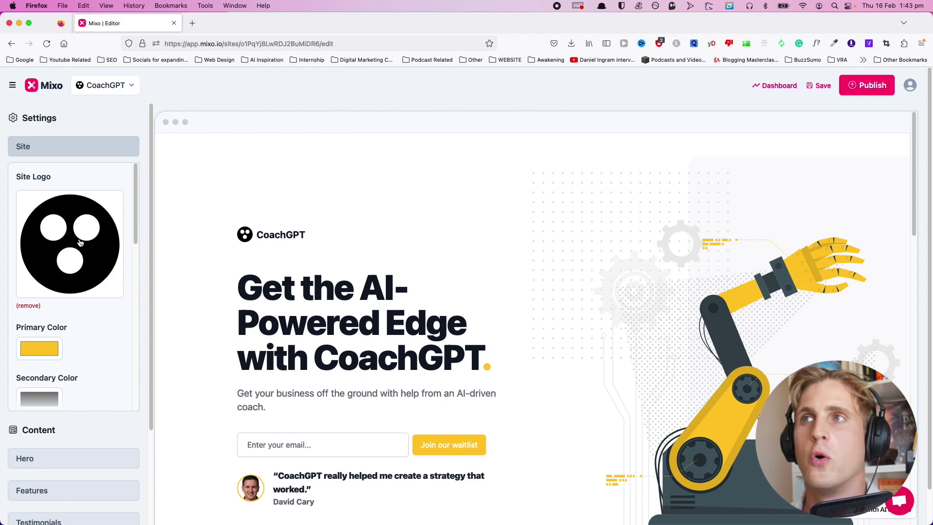
pyautogui.scroll(-10, 420, 248)
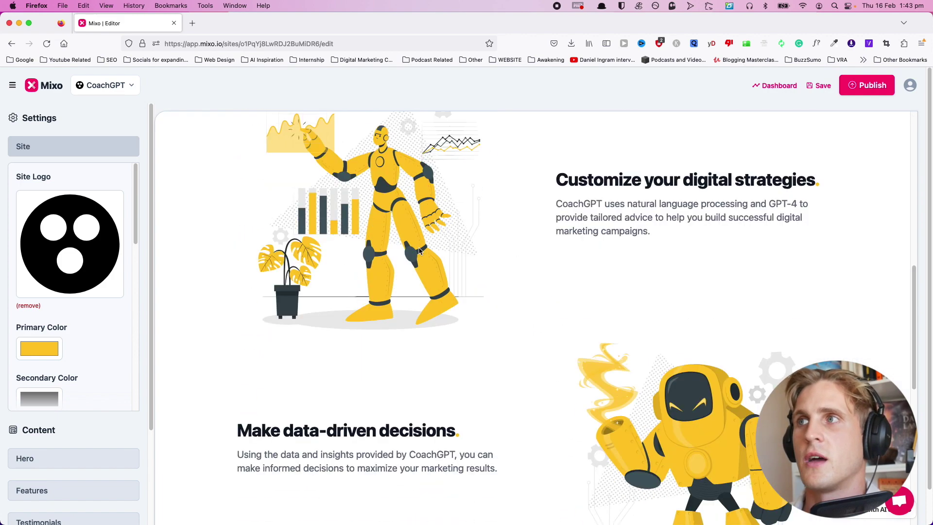
pyautogui.scroll(-10, 419, 249)
pyautogui.scroll(15, 419, 248)
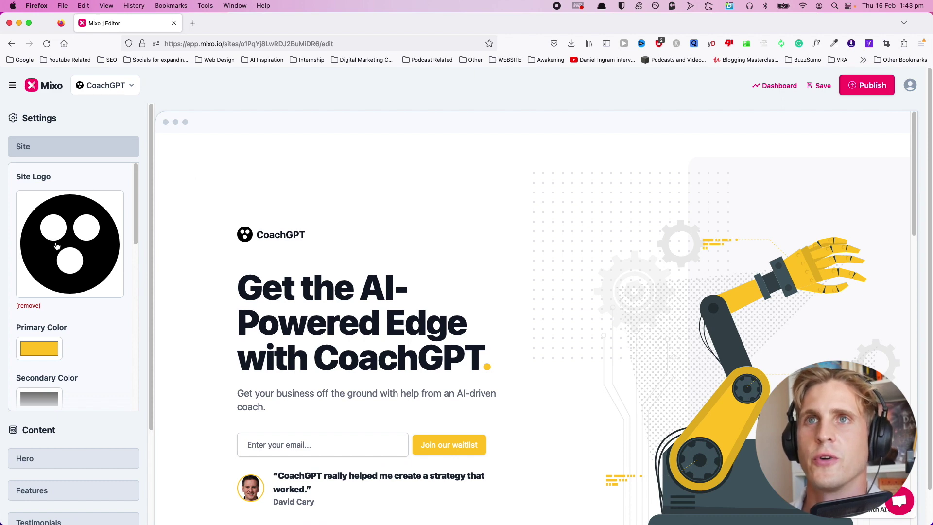
# Remove the current site logo and search the stock images for 'Logo'.
pyautogui.click(28, 306)
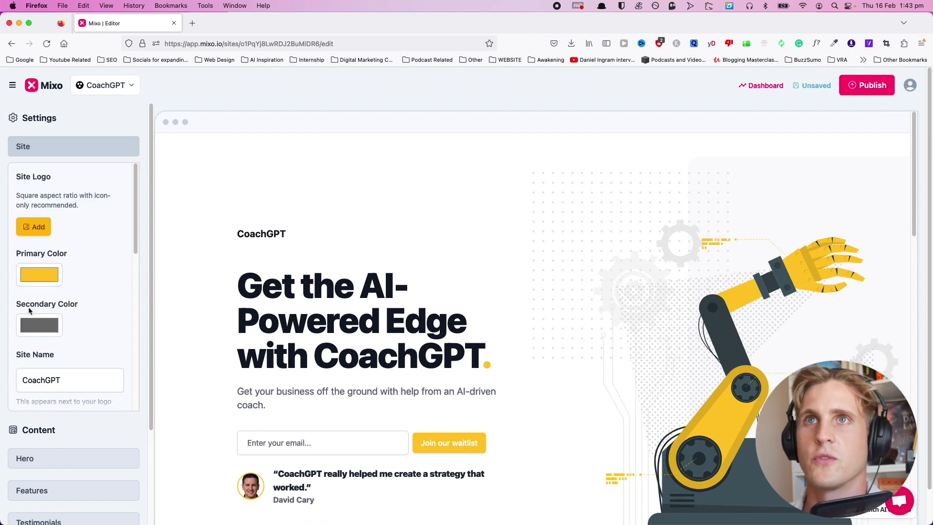
pyautogui.click(33, 226)
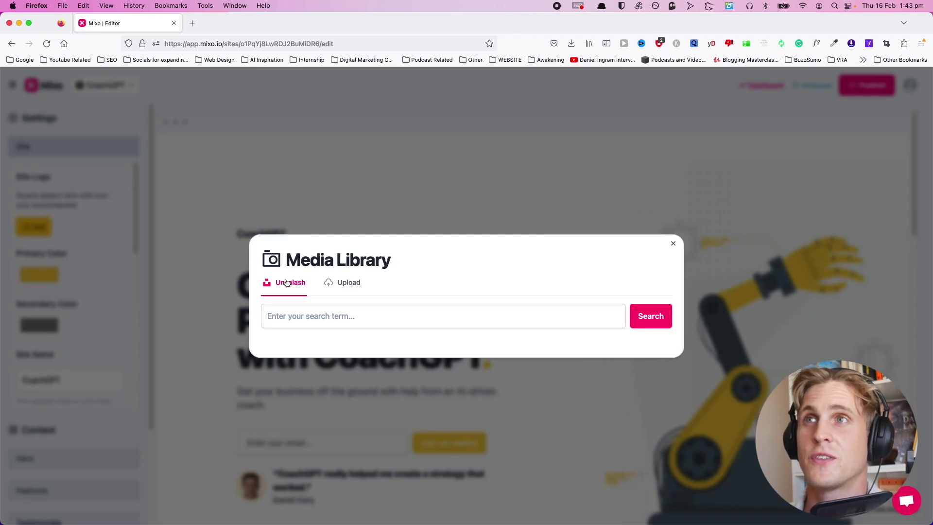
pyautogui.click(307, 311)
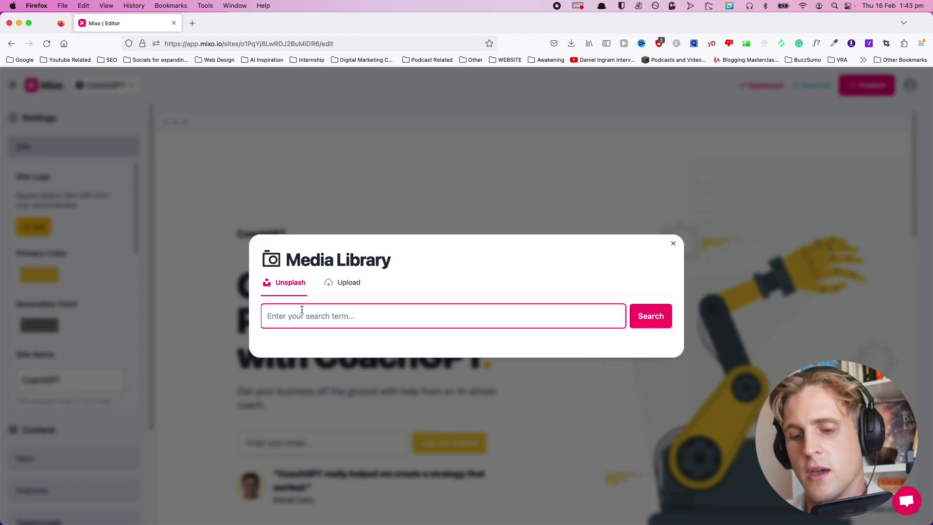
pyautogui.write('Logo')
pyautogui.press('Return')
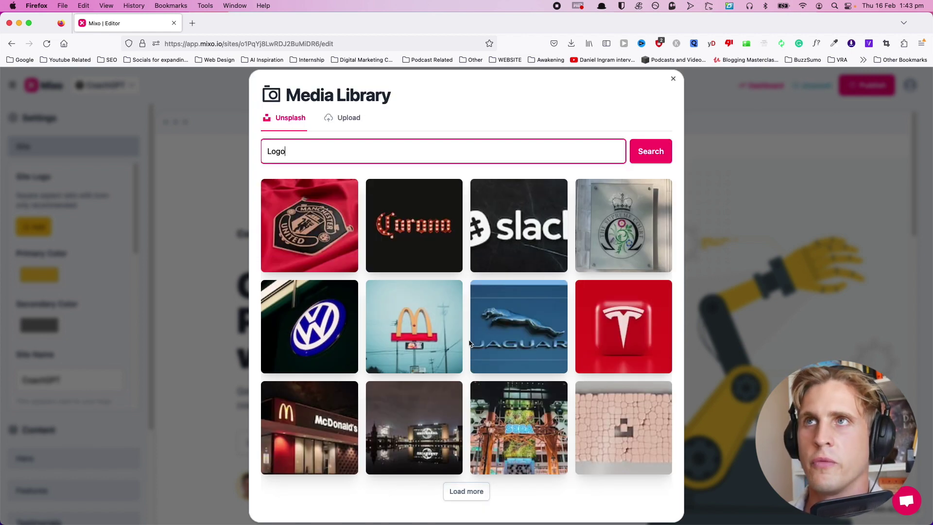
# Upload Chat GPT logo.png from the Desktop as the new site logo.
pyautogui.click(355, 122)
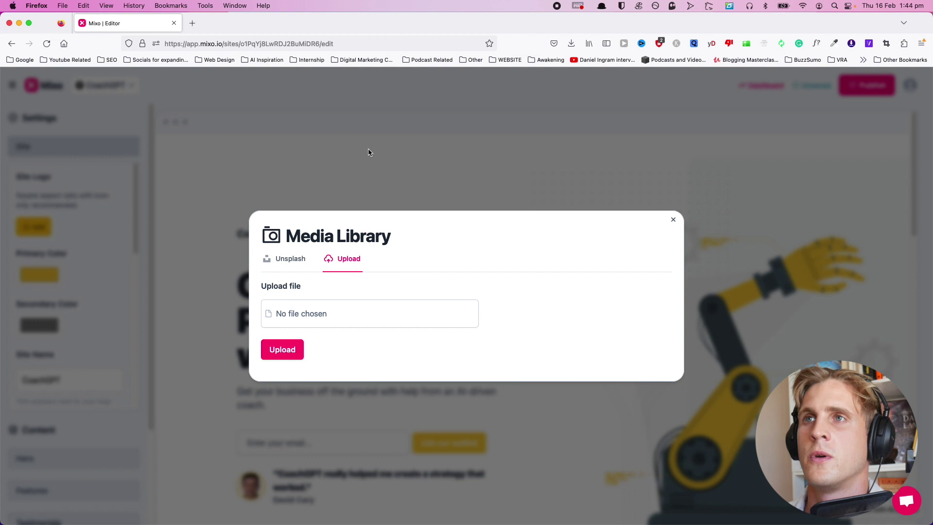
pyautogui.click(330, 323)
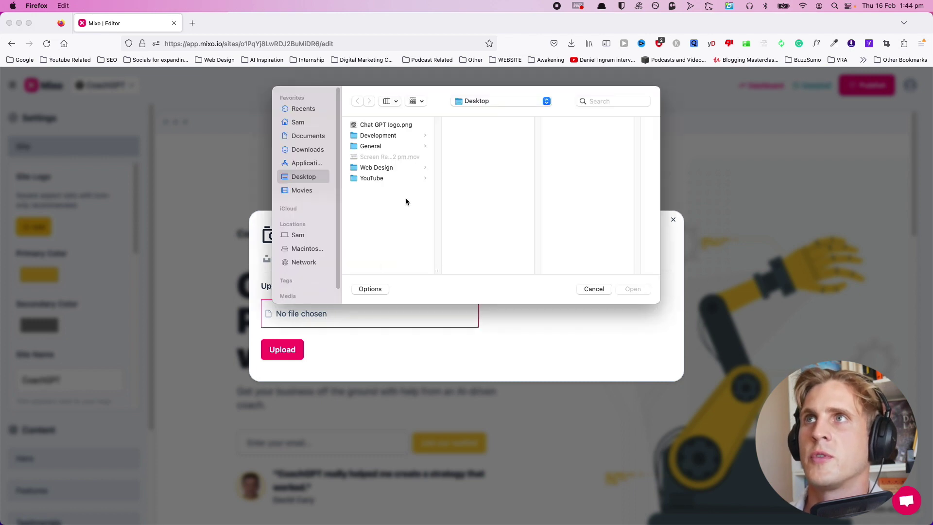
pyautogui.click(383, 126)
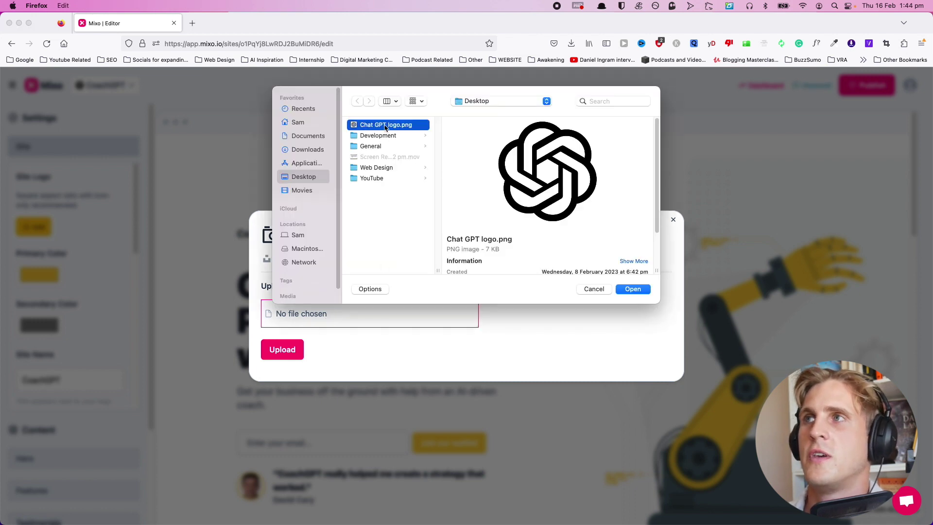
pyautogui.click(632, 288)
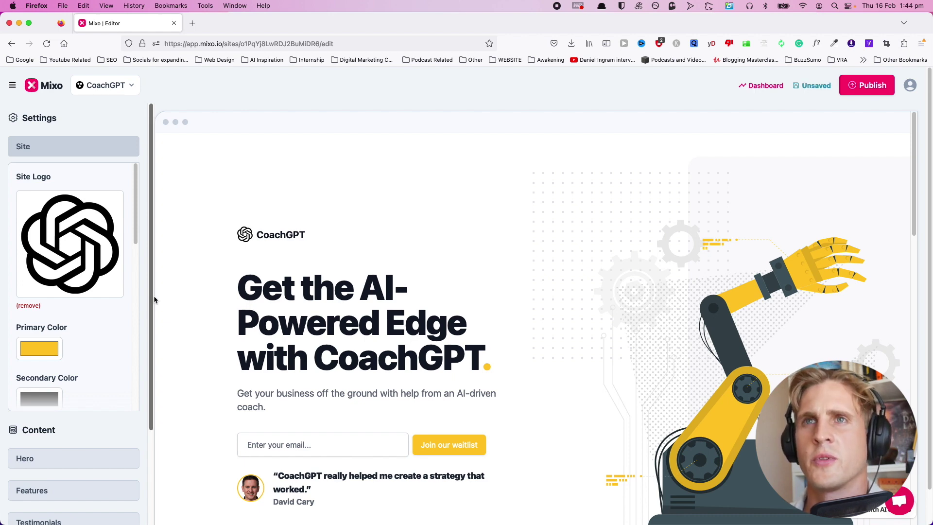
pyautogui.scroll(-3, 87, 320)
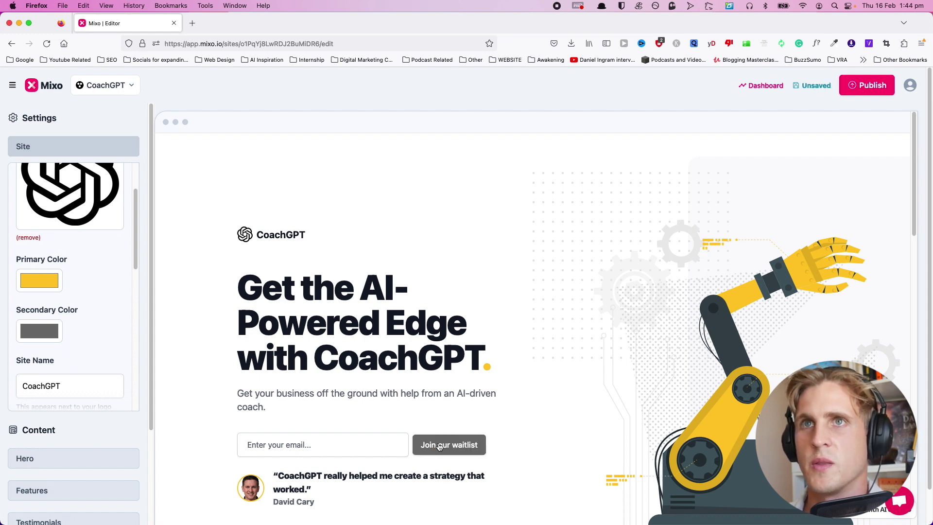
# Try green for the primary colour, then set it back to yellow.
pyautogui.click(57, 284)
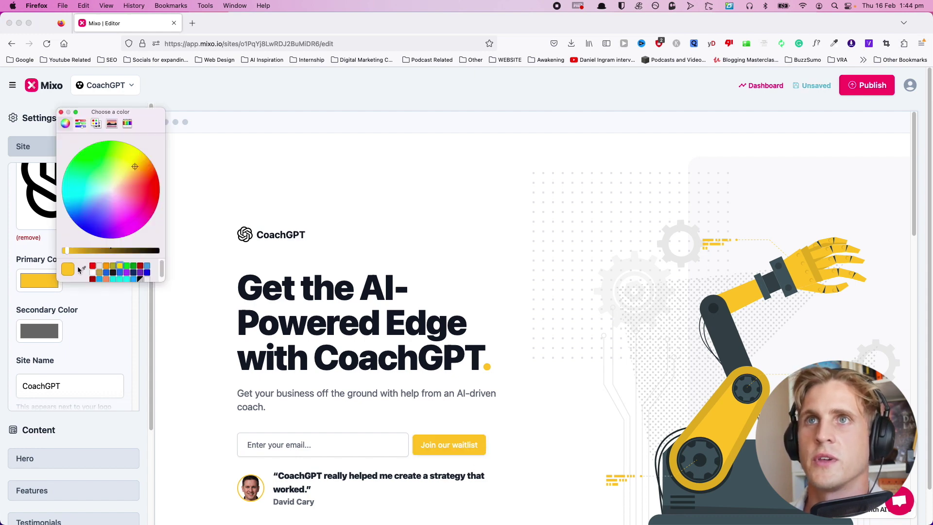
pyautogui.click(127, 266)
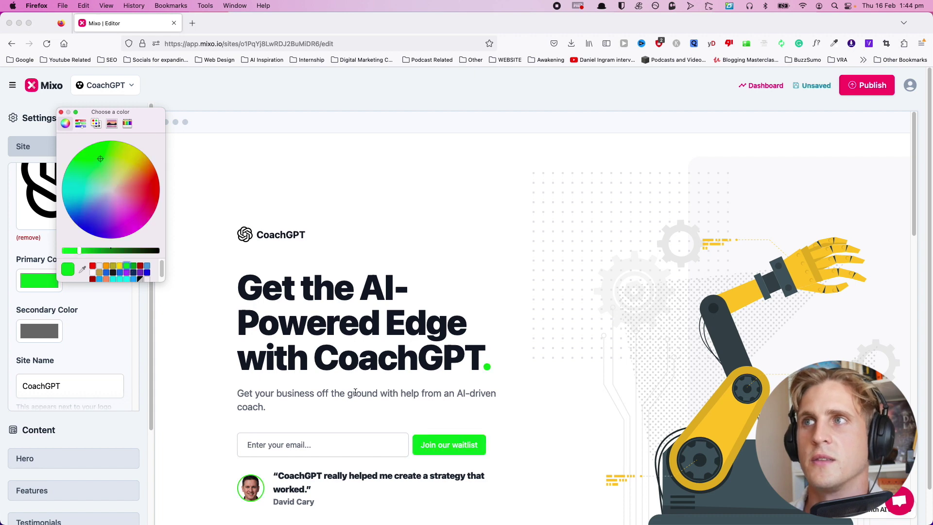
pyautogui.click(488, 368)
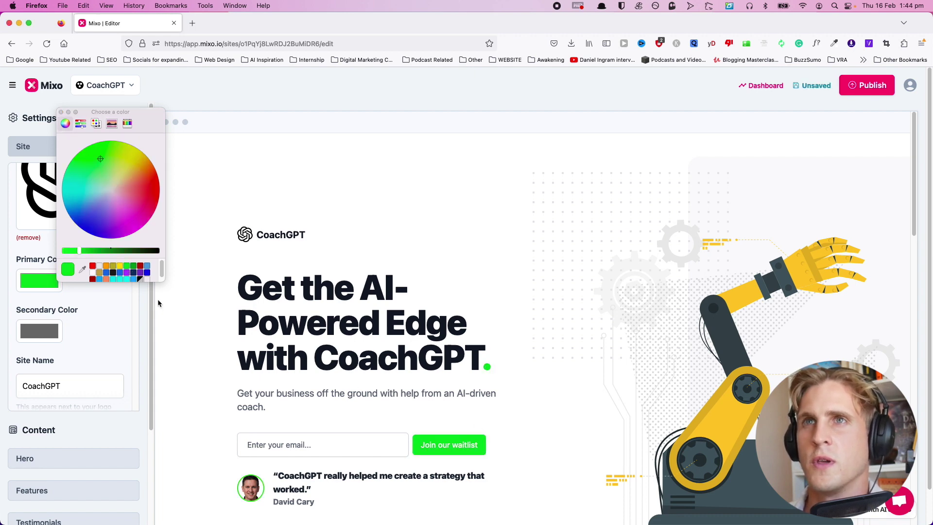
pyautogui.click(120, 266)
pyautogui.click(128, 267)
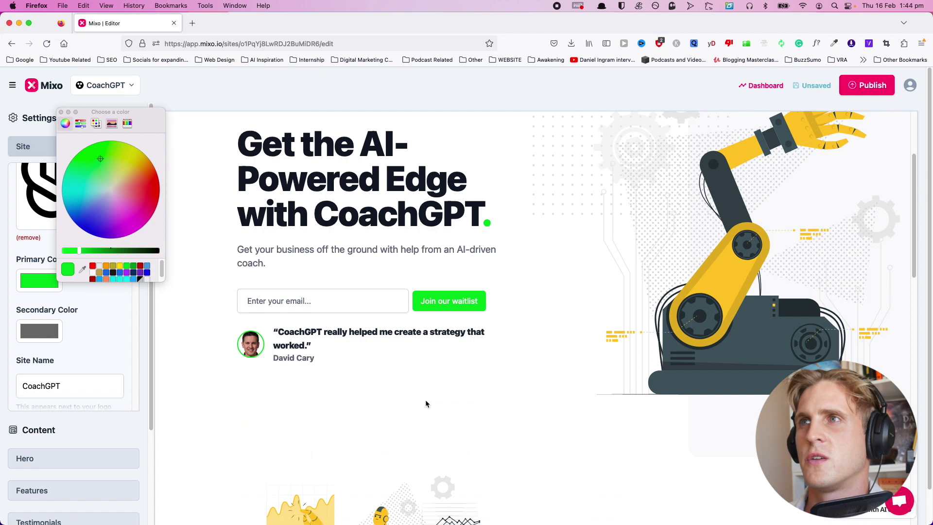
pyautogui.scroll(-15, 424, 399)
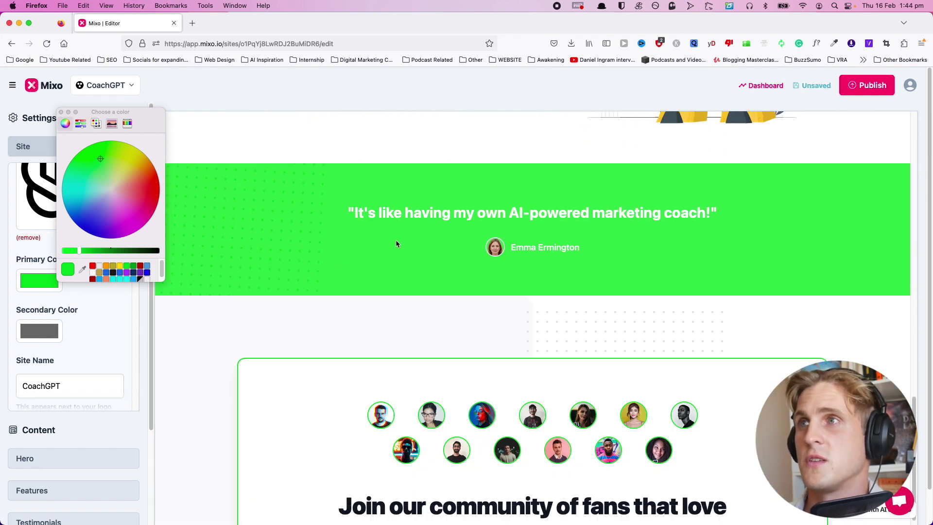
pyautogui.scroll(-3, 397, 253)
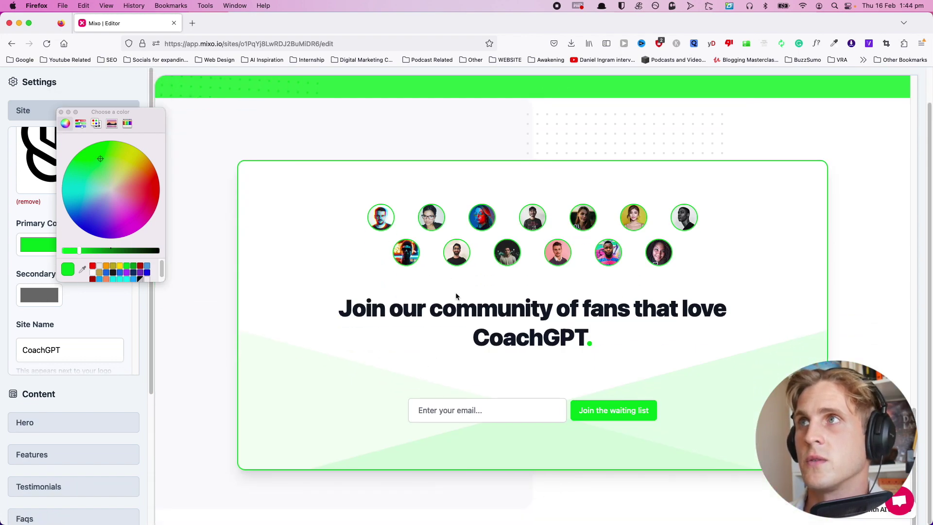
pyautogui.scroll(20, 455, 292)
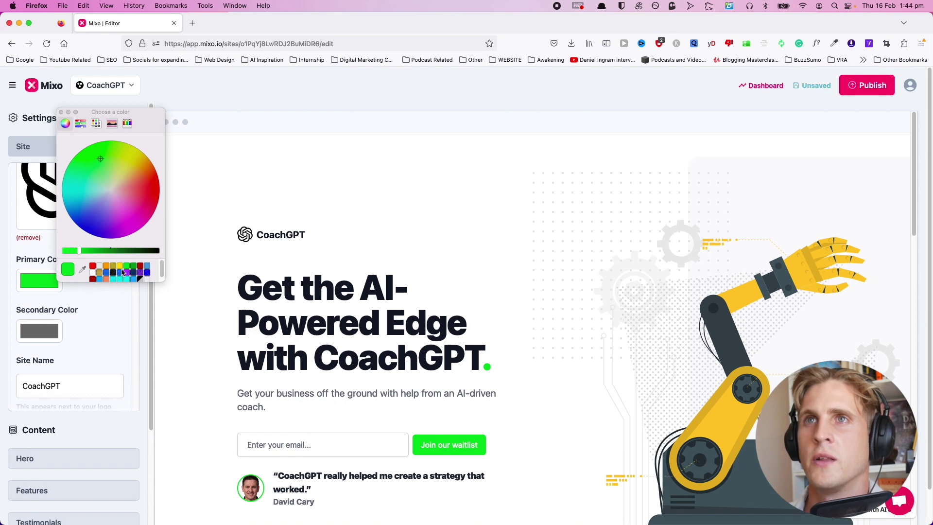
pyautogui.click(120, 266)
pyautogui.click(145, 321)
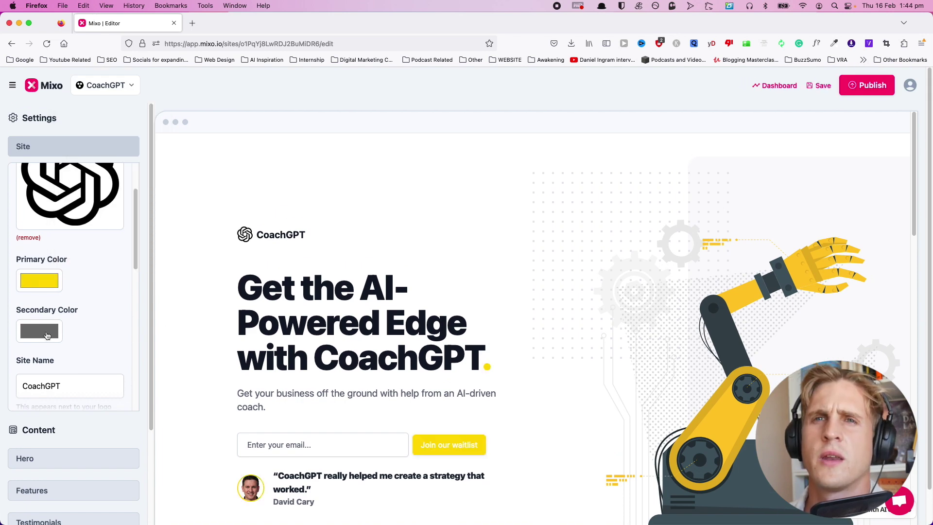
# Set the secondary colour to near-black after trying green.
pyautogui.click(47, 336)
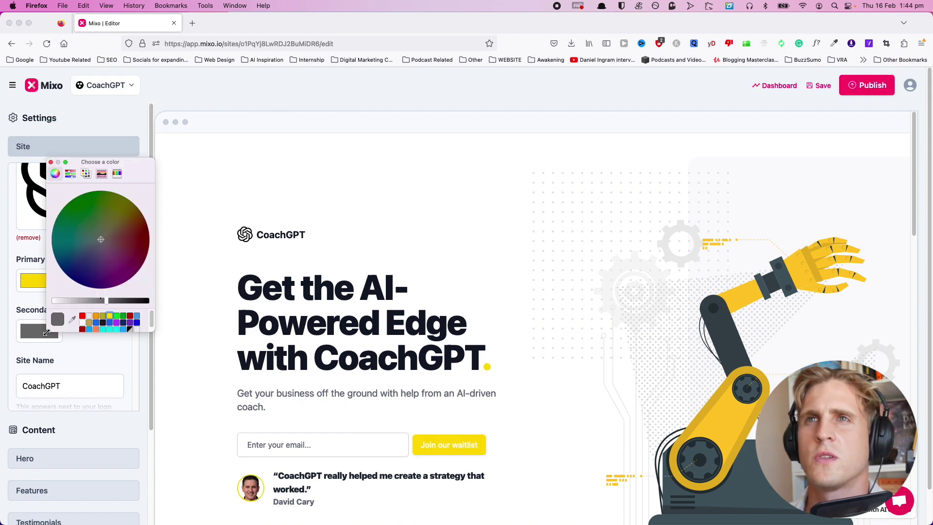
pyautogui.click(117, 316)
pyautogui.scroll(-10, 354, 402)
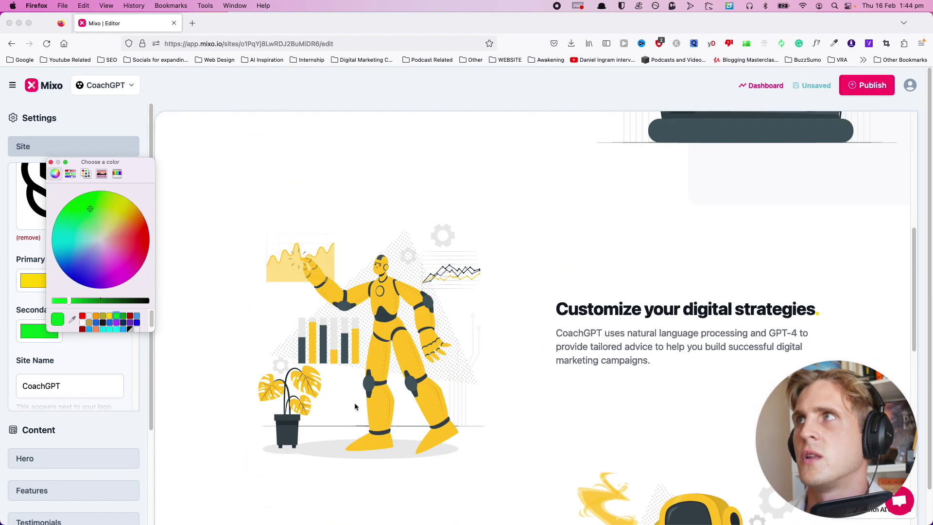
pyautogui.scroll(15, 341, 402)
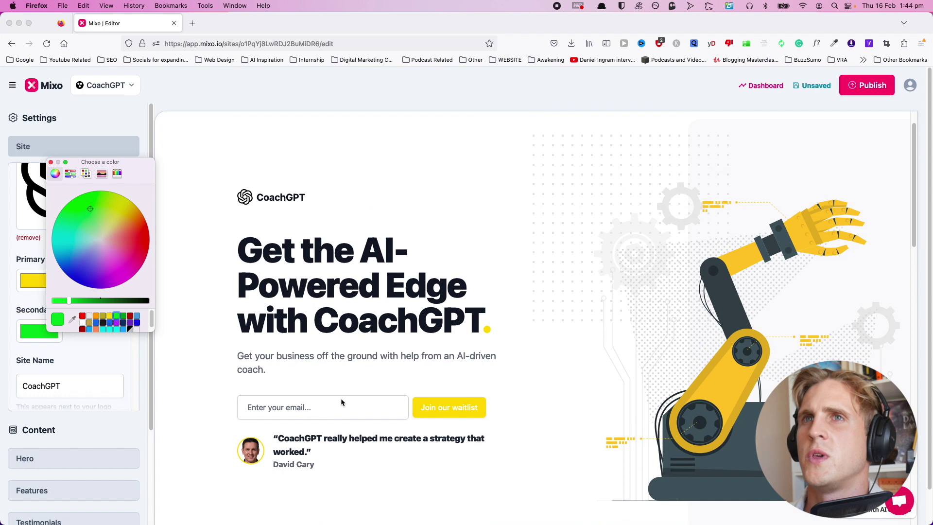
pyautogui.click(103, 322)
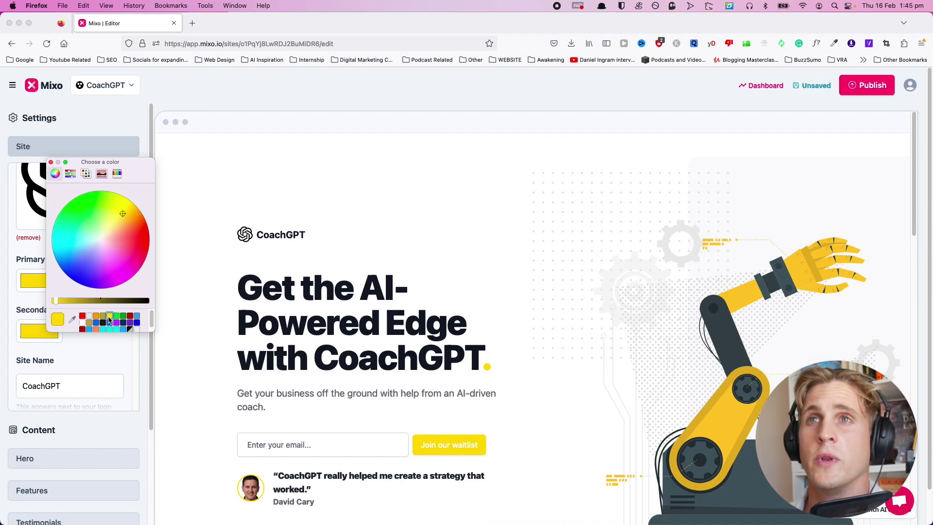
pyautogui.scroll(-3, 94, 340)
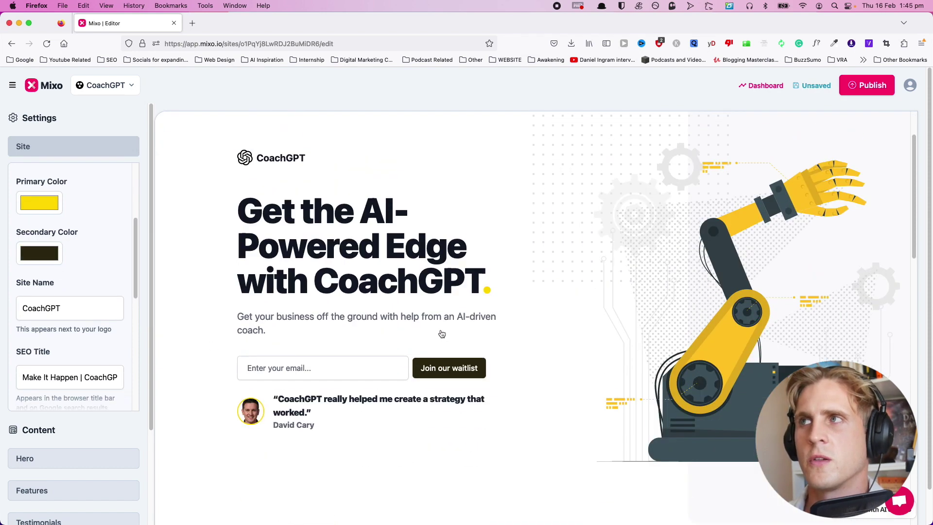
# Replace the Site Name CoachGPT with GPTCoach, then check the SEO description.
pyautogui.scroll(3, 98, 248)
pyautogui.scroll(-5, 92, 252)
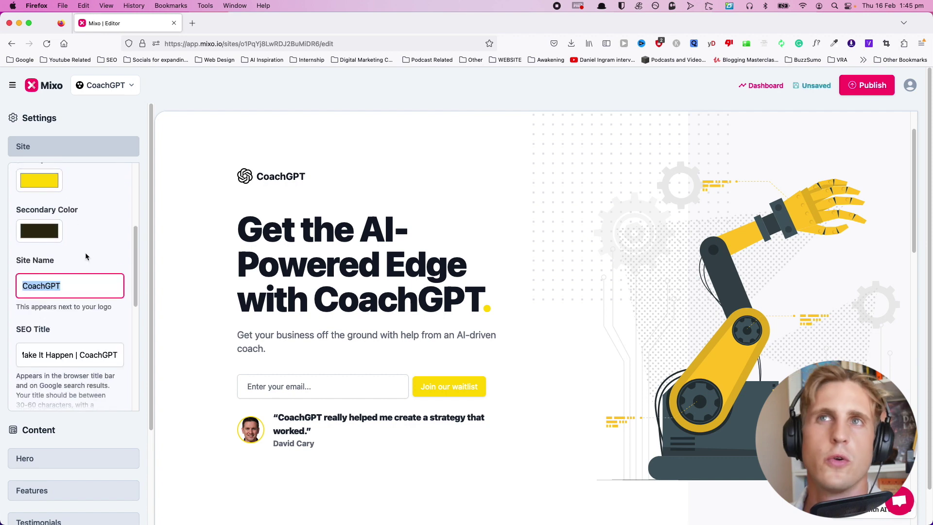
pyautogui.moveTo(84, 266); pyautogui.dragTo(8, 265)
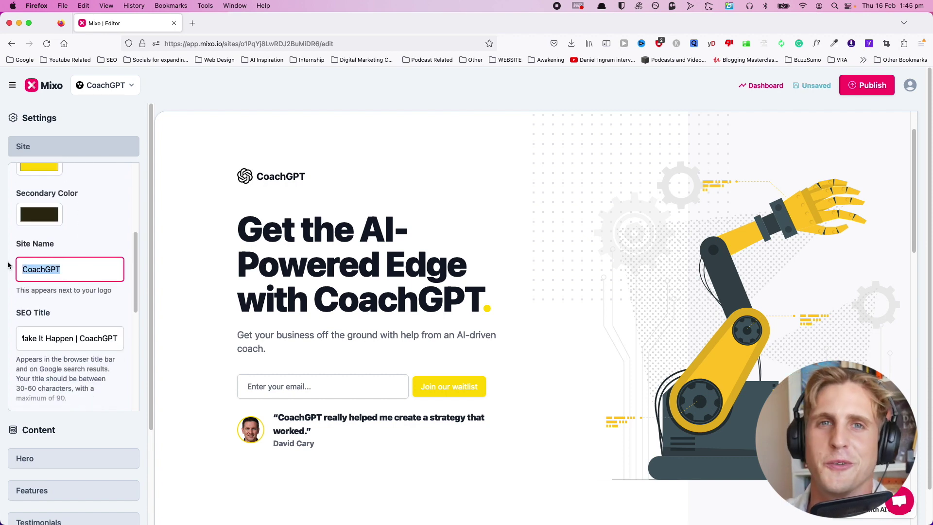
pyautogui.write('GPTCoach')
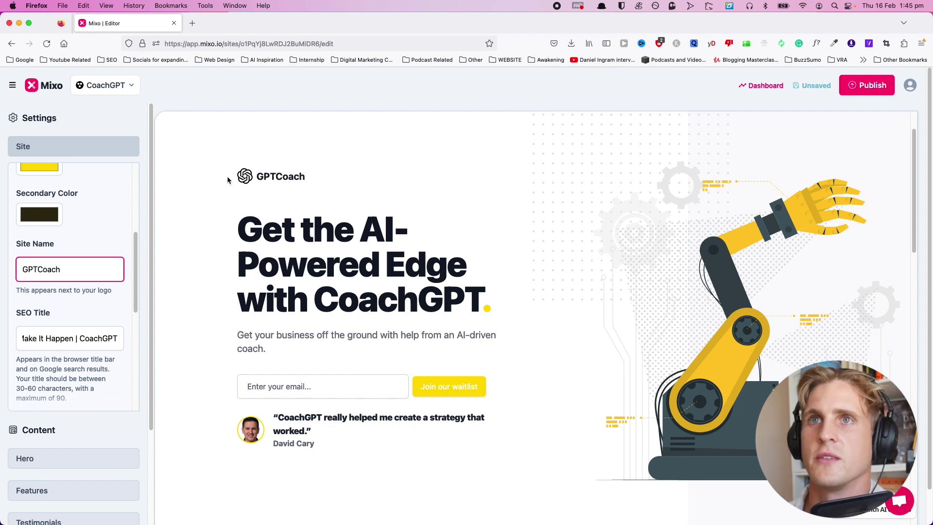
pyautogui.scroll(-5, 54, 263)
pyautogui.click(55, 304)
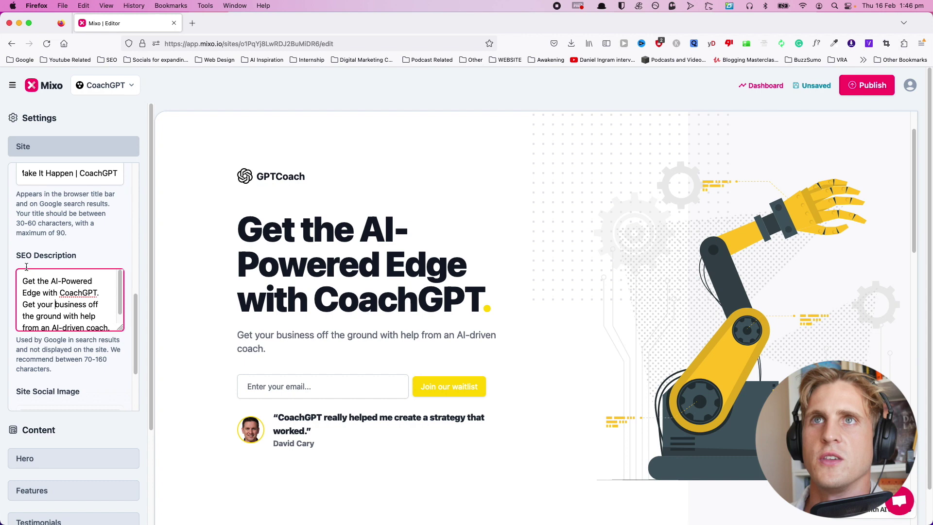
pyautogui.scroll(2, 38, 211)
pyautogui.scroll(-5, 94, 253)
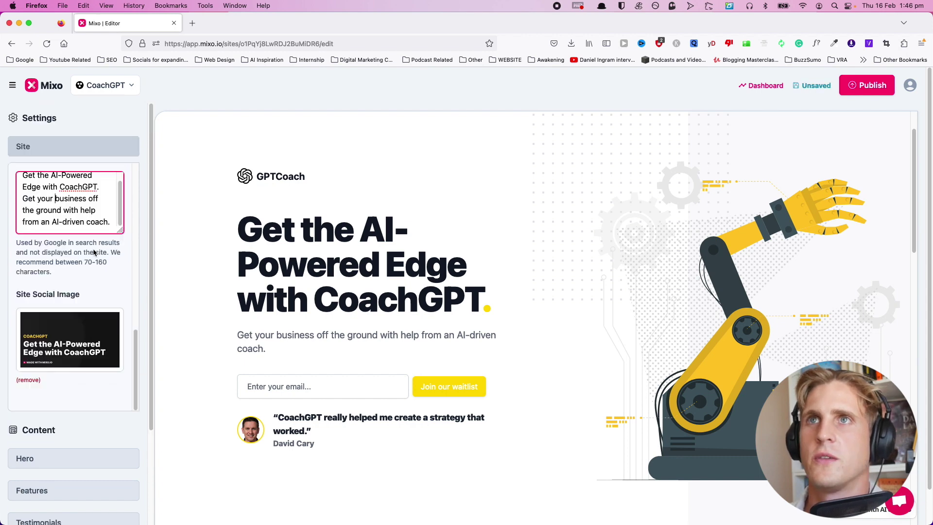
pyautogui.scroll(3, 74, 245)
pyautogui.scroll(-8, 97, 340)
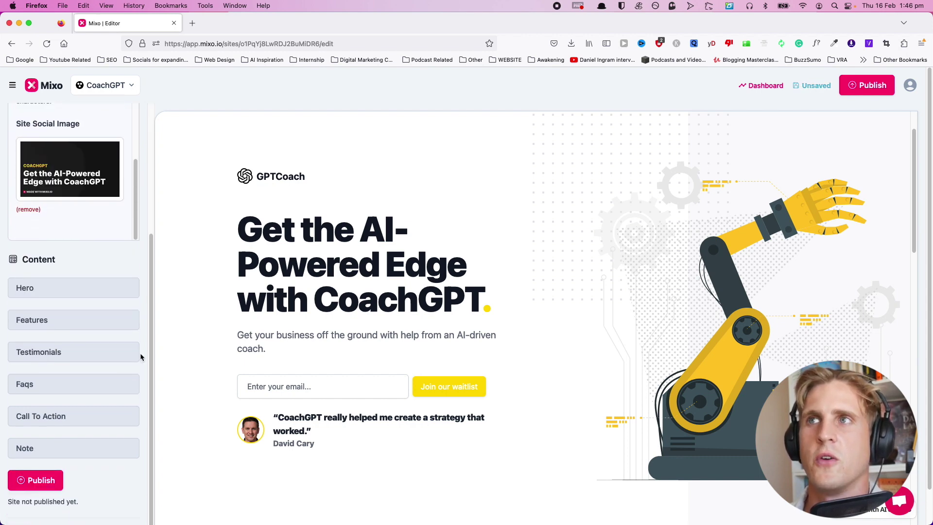
# Make test edits to the hero title and helper text, then undo them.
pyautogui.click(53, 289)
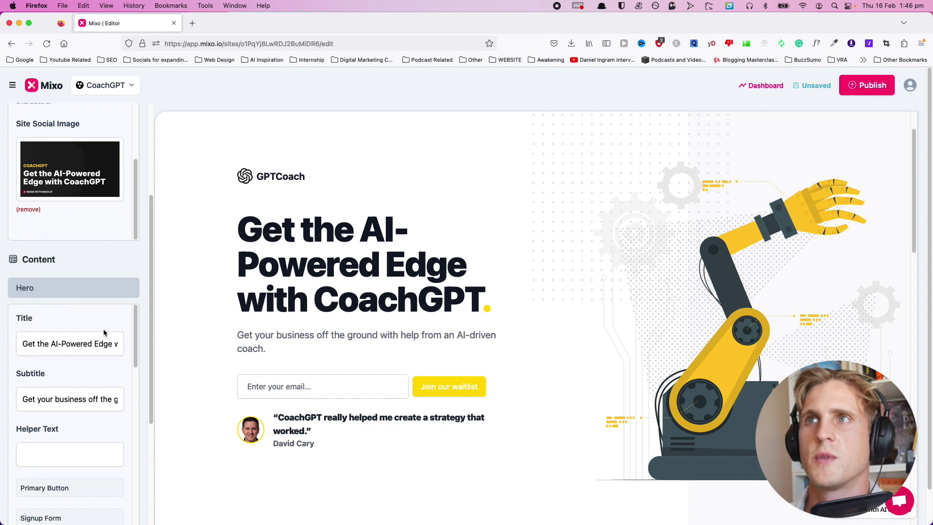
pyautogui.click(246, 230)
pyautogui.write('WE#AWRDASD')
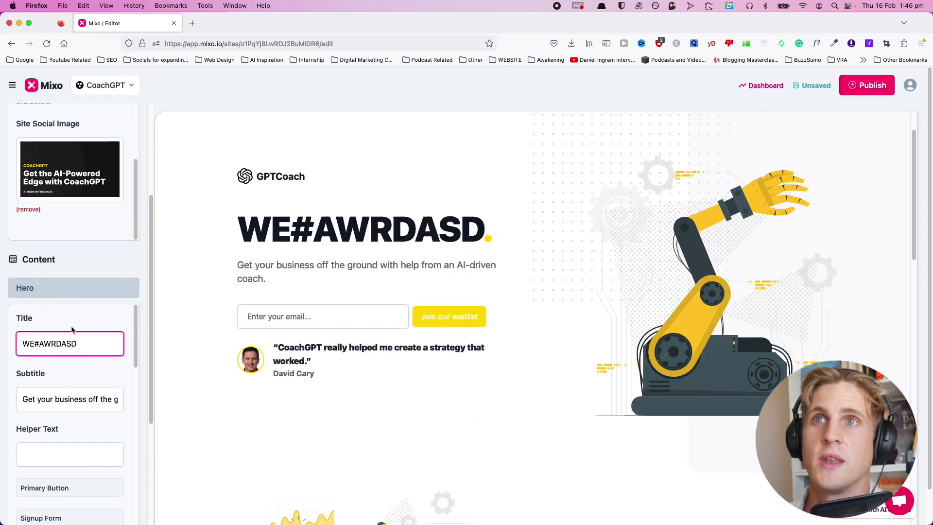
pyautogui.press('super+z')
pyautogui.click(71, 399)
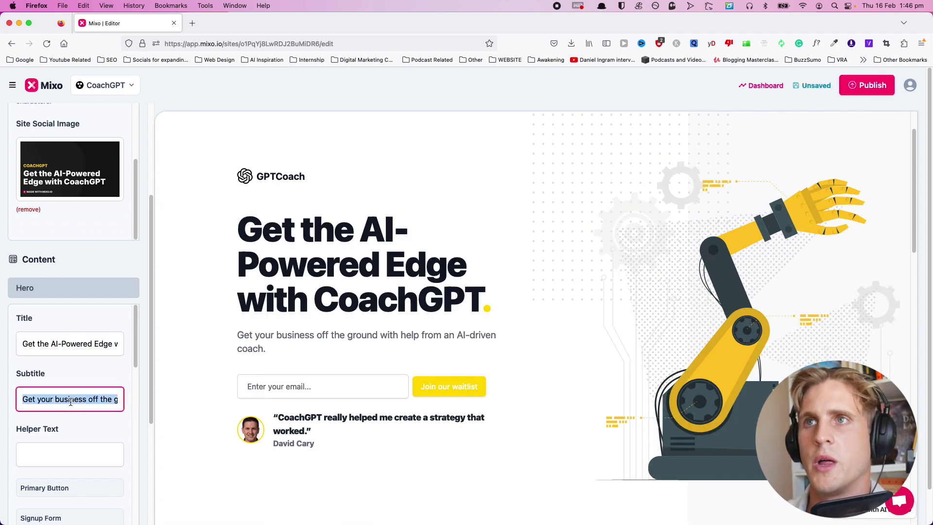
pyautogui.press('Tab')
pyautogui.write('Extra stuff here')
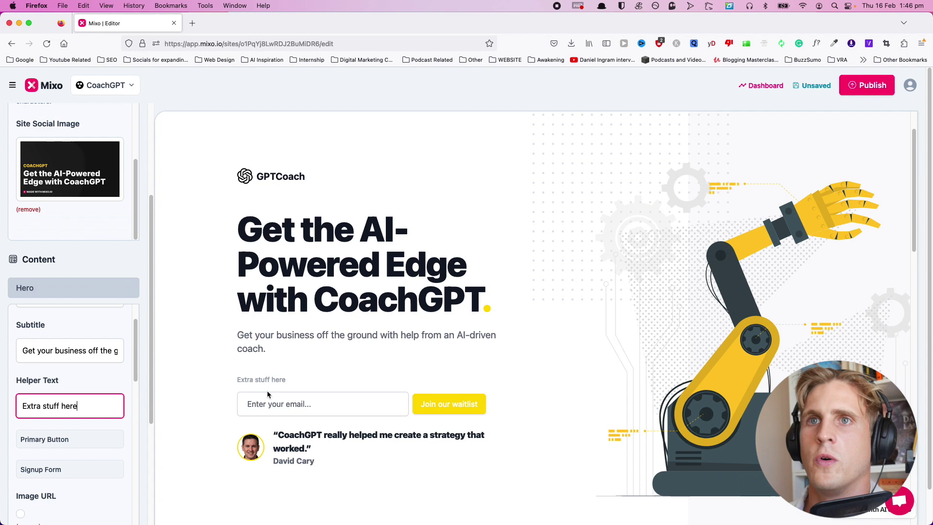
pyautogui.press('super+a')
pyautogui.press('BackSpace')
pyautogui.scroll(-2, 93, 404)
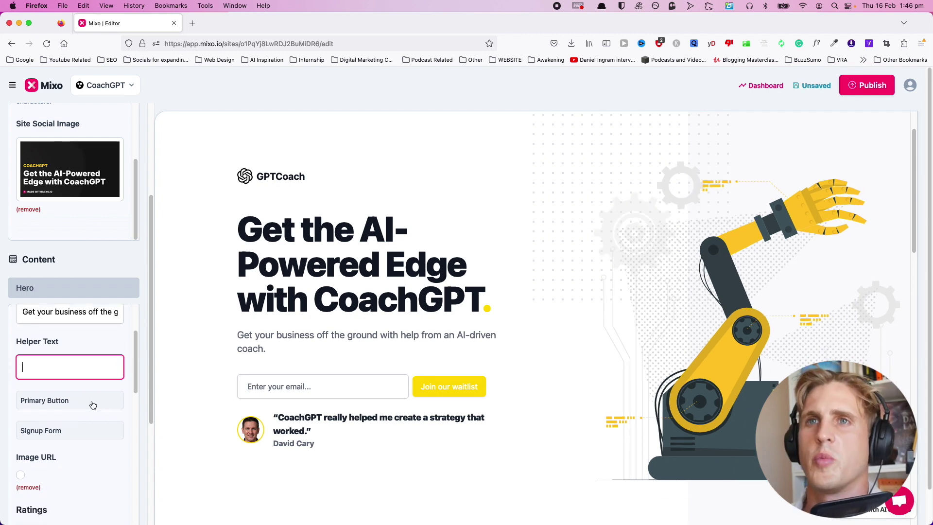
# Show the Get Started primary button in the hero.
pyautogui.click(60, 406)
pyautogui.scroll(-1, 59, 389)
pyautogui.click(29, 380)
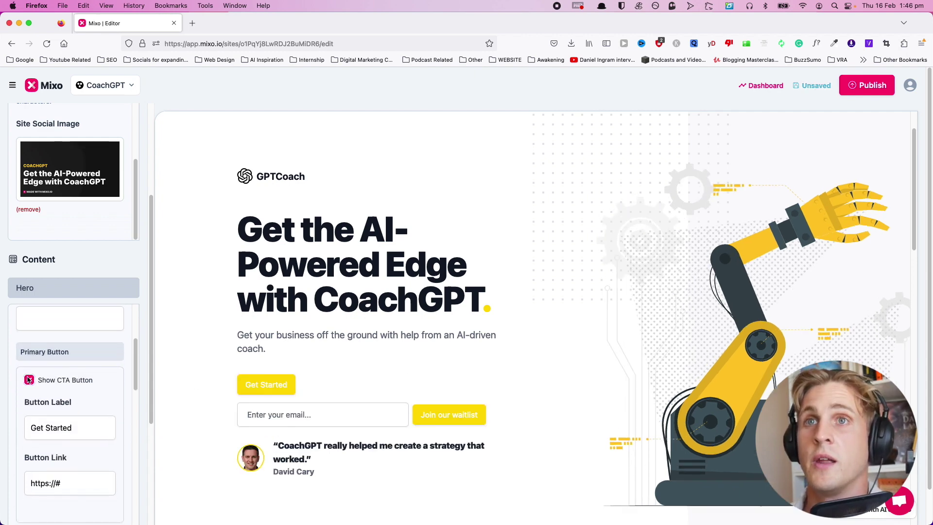
pyautogui.press('Tab')
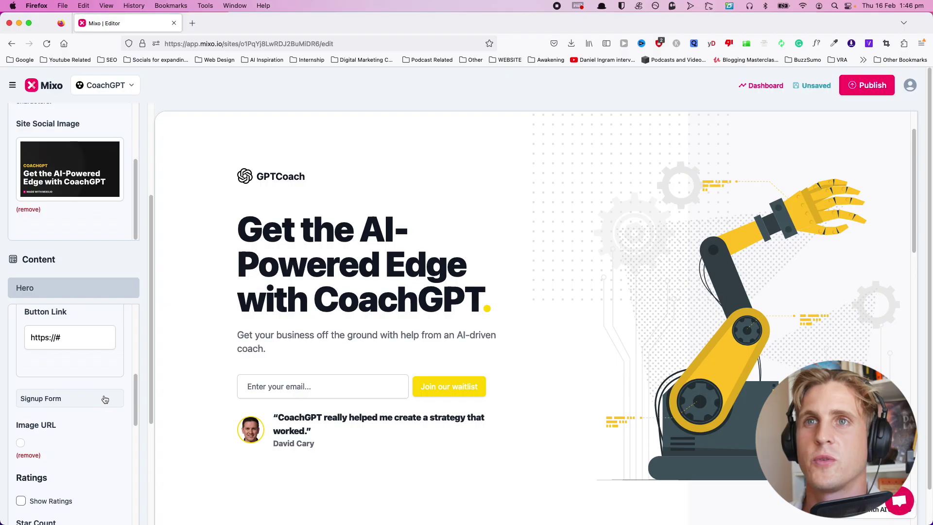
# Relabel the signup form button 'Join our mailing list'.
pyautogui.click(105, 399)
pyautogui.scroll(-3, 102, 408)
pyautogui.scroll(2, 102, 408)
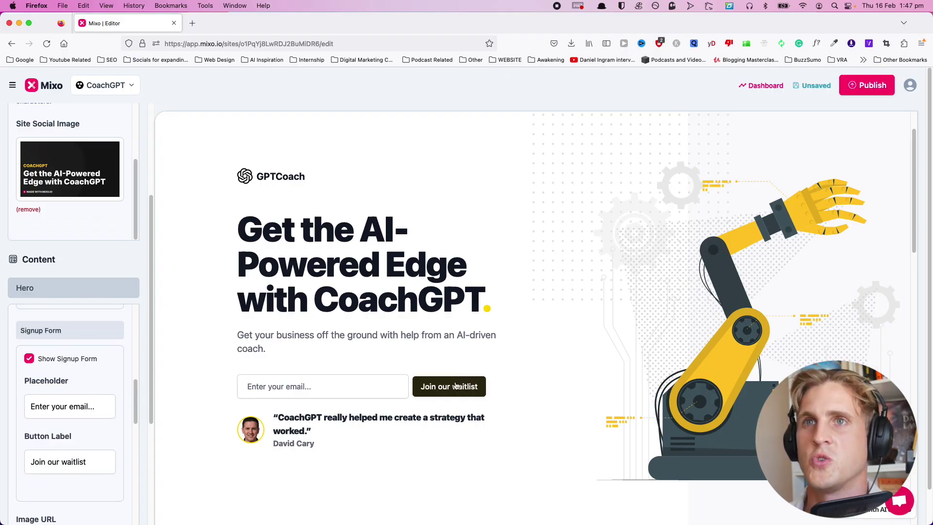
pyautogui.tripleClick(94, 462)
pyautogui.write('Joi')
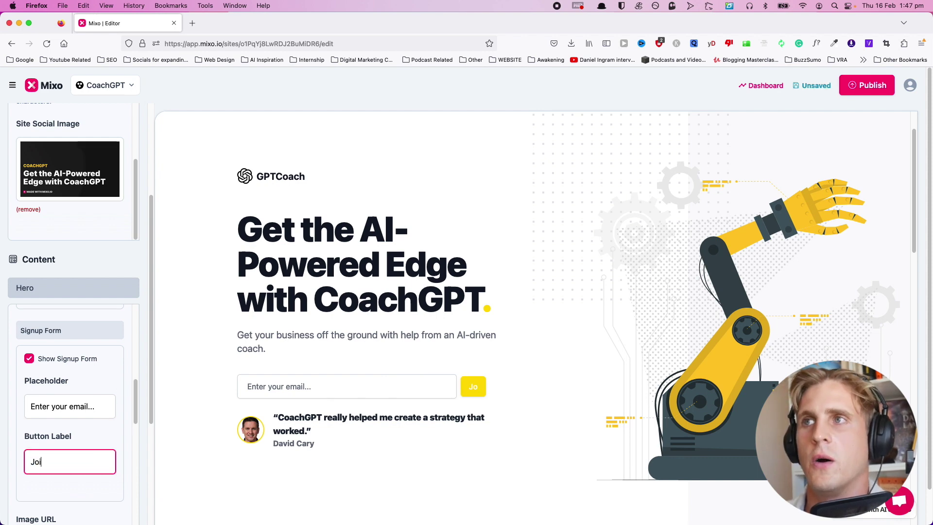
pyautogui.write('n out mailing list')
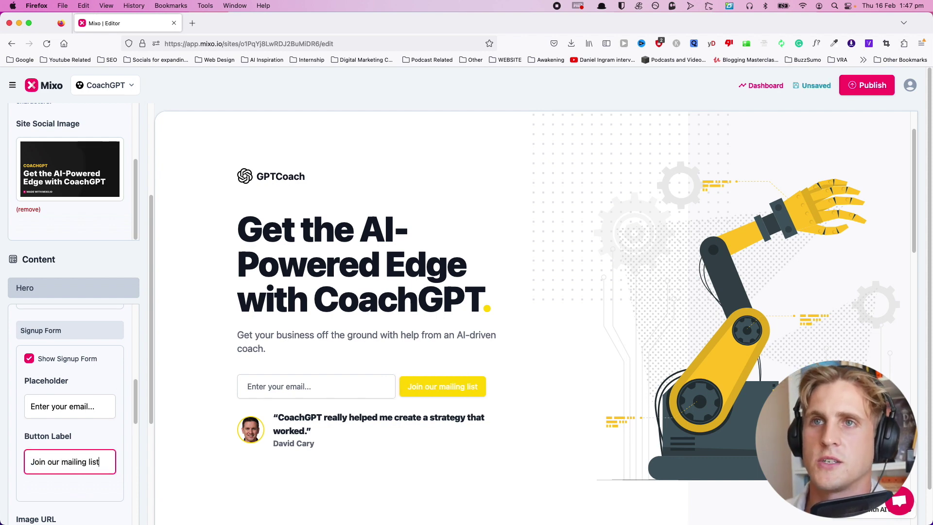
pyautogui.scroll(-4, 22, 366)
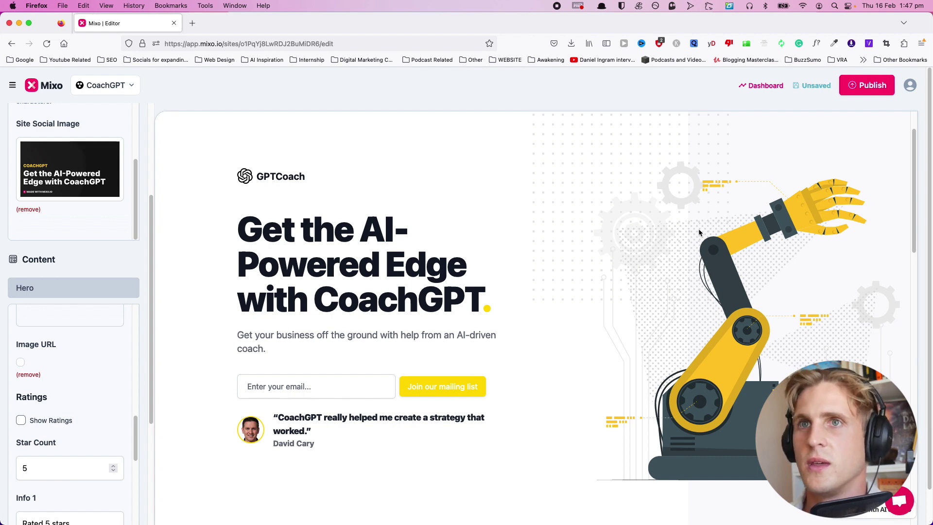
# Set a ChatGPT screenshot from the image library as the hero image.
pyautogui.click(20, 365)
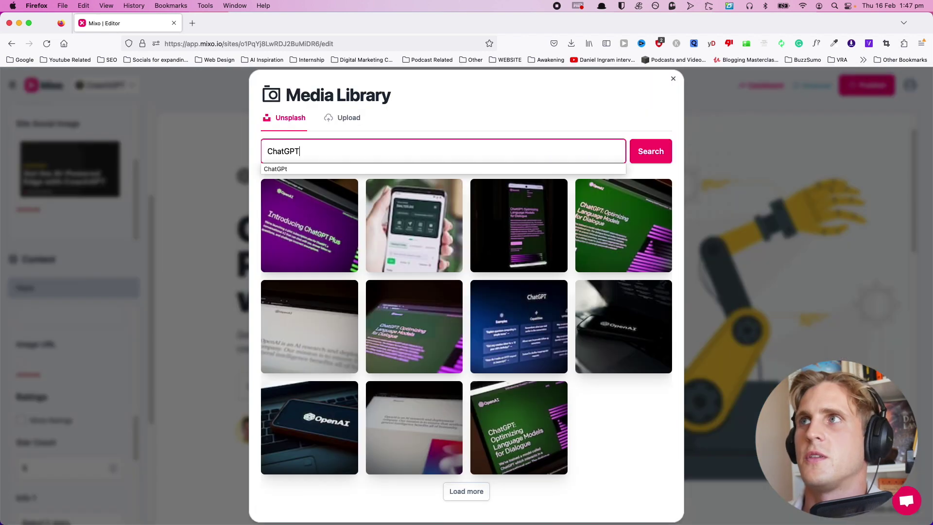
pyautogui.click(650, 150)
pyautogui.click(619, 263)
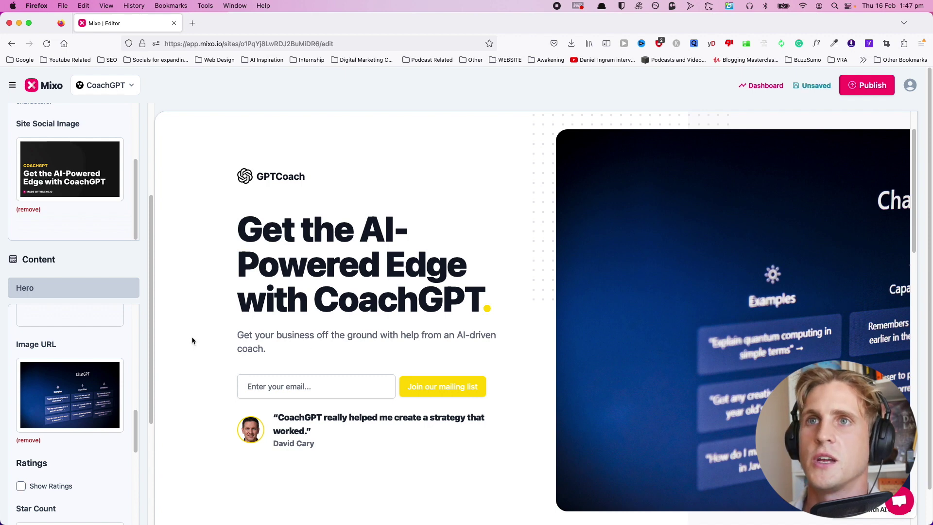
pyautogui.click(65, 396)
pyautogui.click(673, 244)
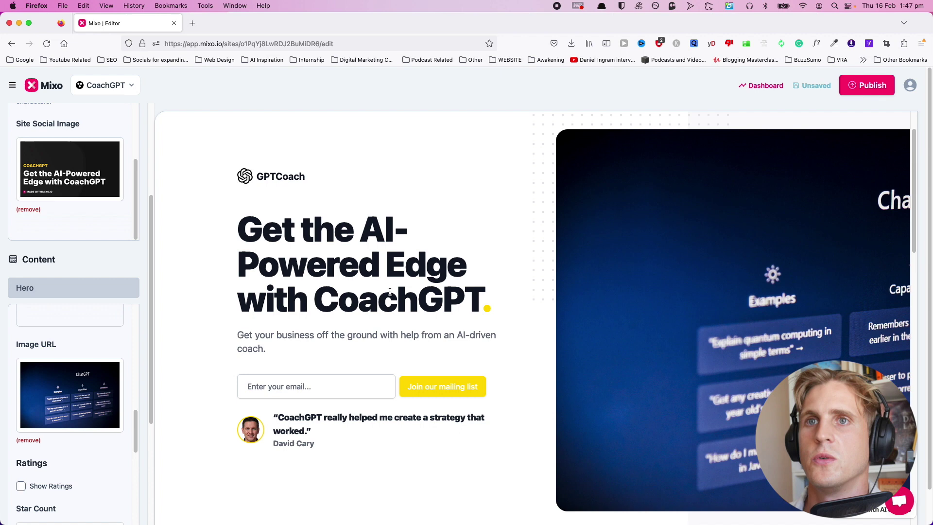
pyautogui.scroll(-3, 59, 411)
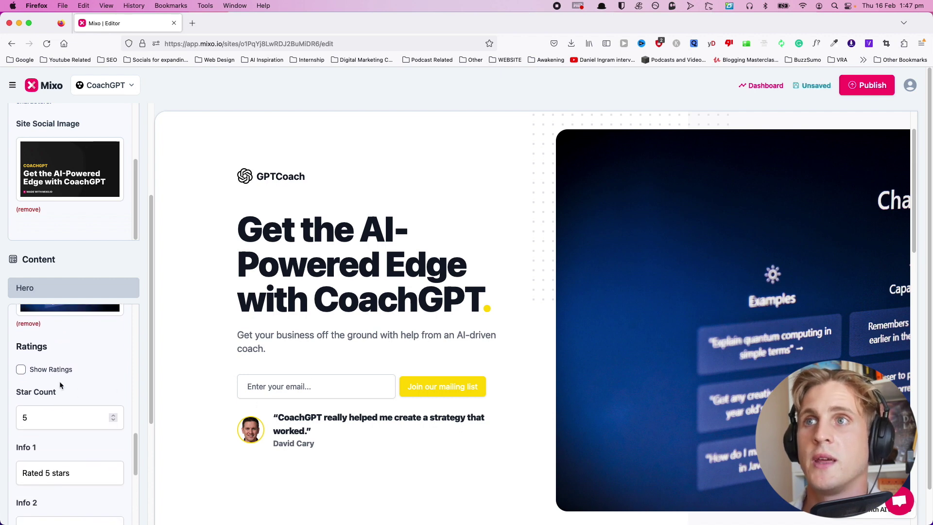
# Turn on the star ratings line and adjust it to five stars.
pyautogui.click(21, 370)
pyautogui.scroll(-1, 30, 340)
pyautogui.click(114, 372)
pyautogui.click(113, 372)
pyautogui.click(114, 372)
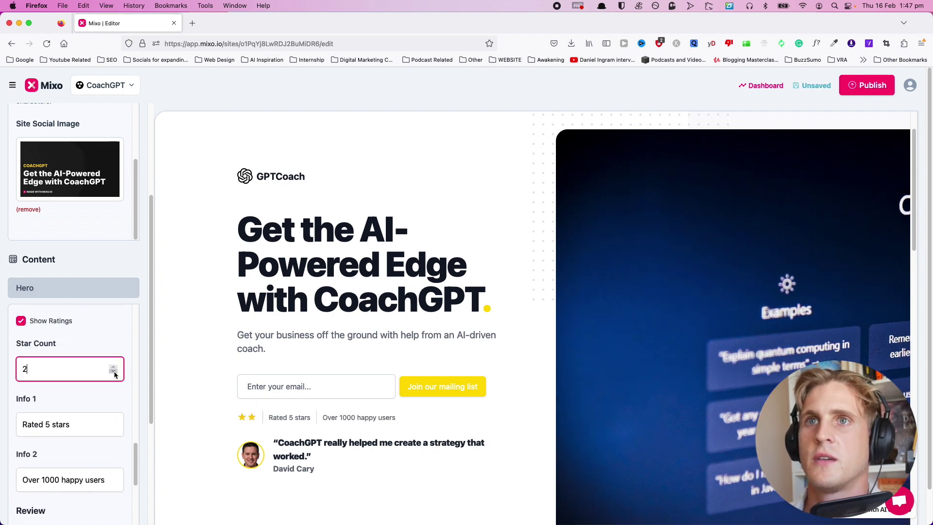
pyautogui.scroll(-5, 94, 413)
# Swap the testimonial photo for the OpenAI logo, then expand the Features settings.
pyautogui.tripleClick(93, 413)
pyautogui.scroll(-2, 111, 430)
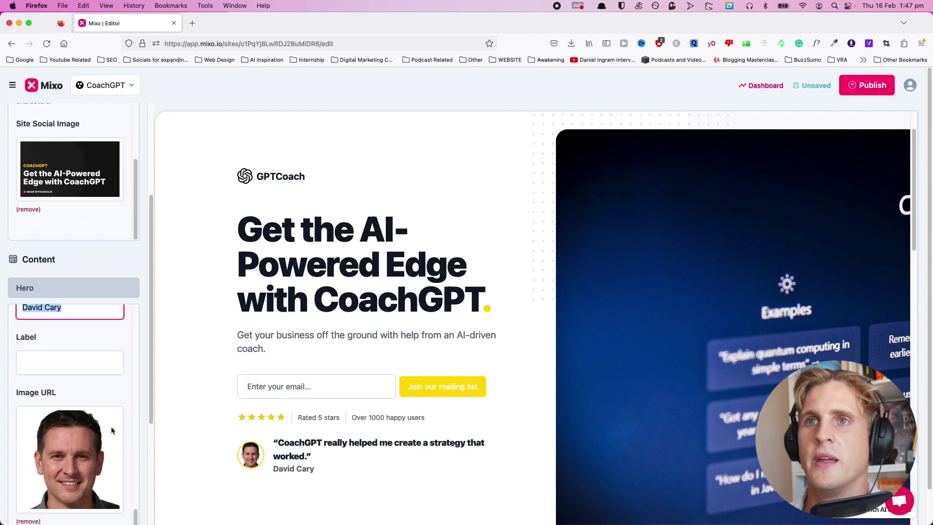
pyautogui.scroll(-2, 67, 431)
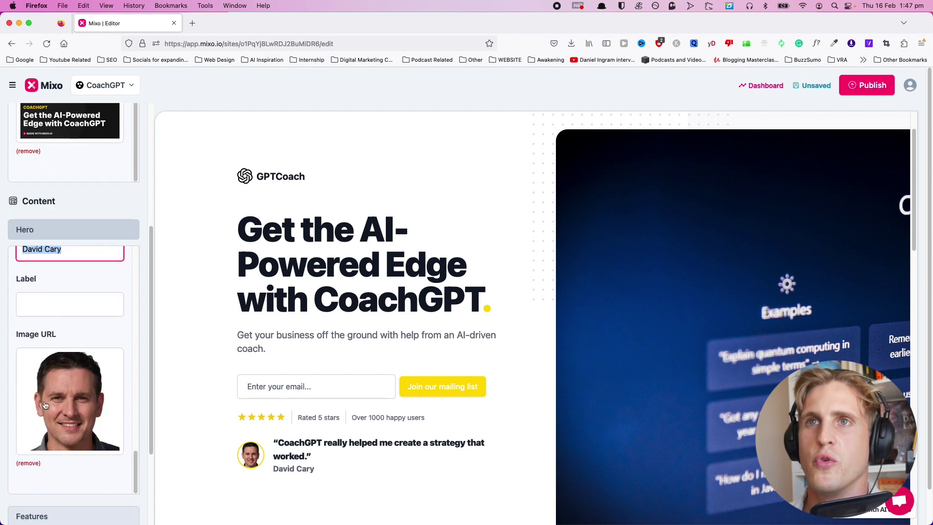
pyautogui.click(35, 461)
pyautogui.scroll(-2, 467, 404)
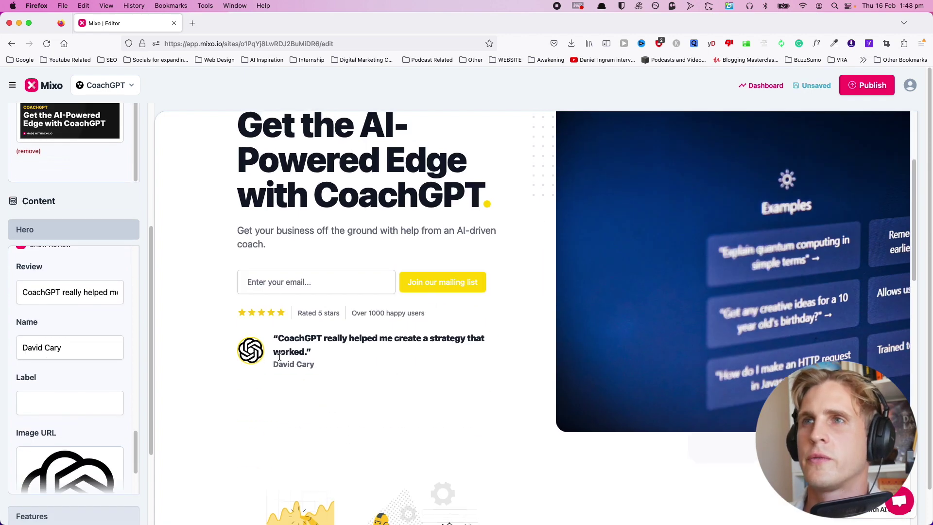
pyautogui.scroll(-5, 279, 356)
pyautogui.scroll(-3, 29, 344)
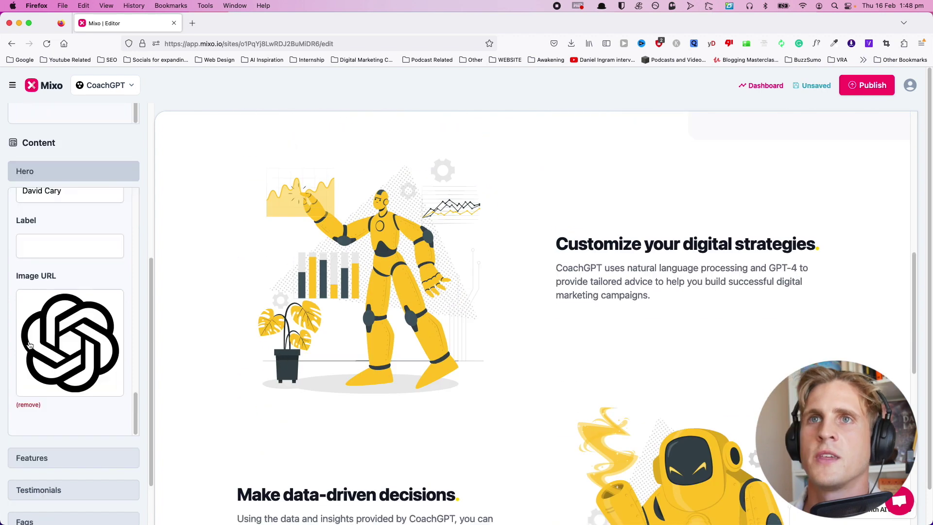
pyautogui.scroll(-5, 29, 344)
pyautogui.click(51, 329)
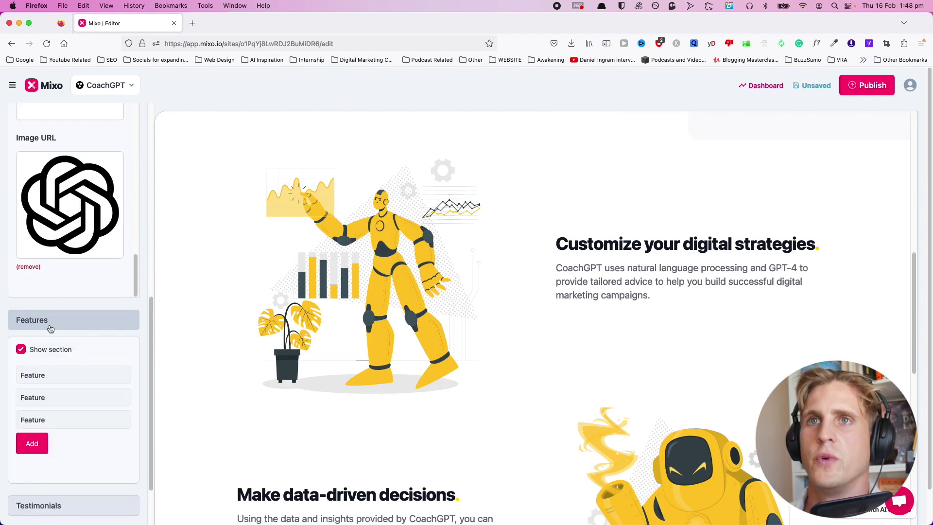
pyautogui.scroll(-2, 95, 343)
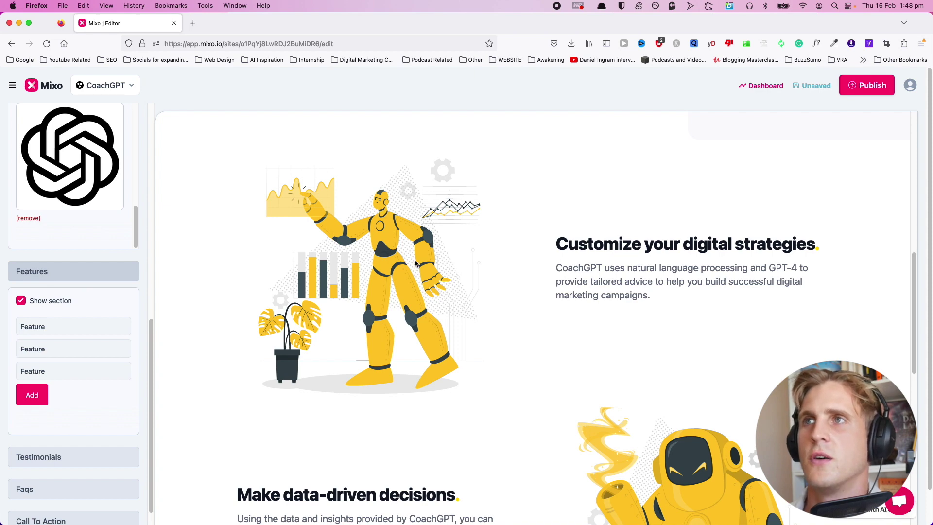
# Open the first feature's settings and select its 'Customize your digital strategies' heading and description.
pyautogui.scroll(-5, 387, 301)
pyautogui.scroll(-5, 443, 330)
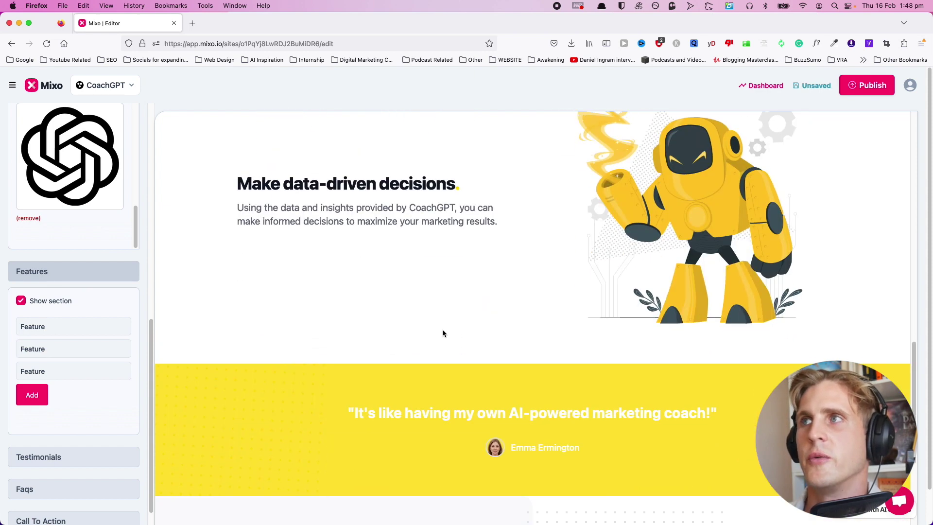
pyautogui.scroll(12, 442, 330)
pyautogui.scroll(-2, 442, 333)
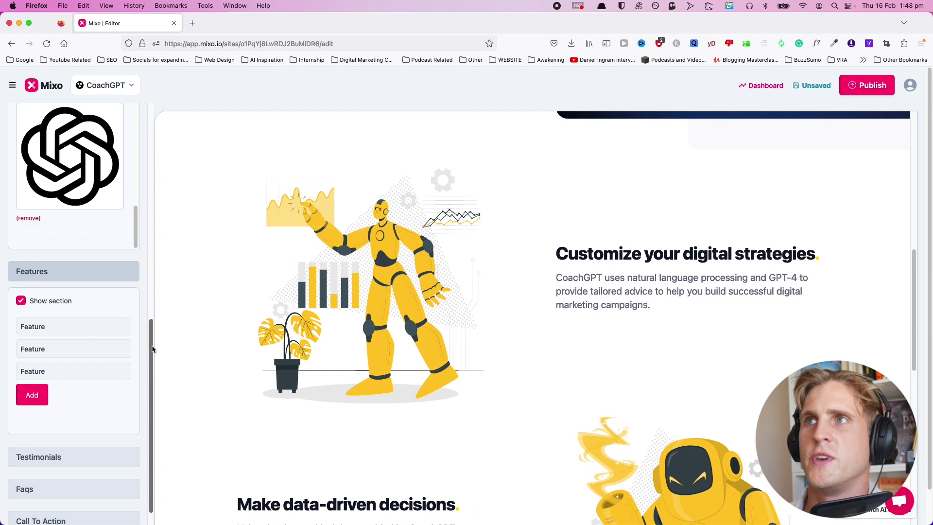
pyautogui.click(43, 334)
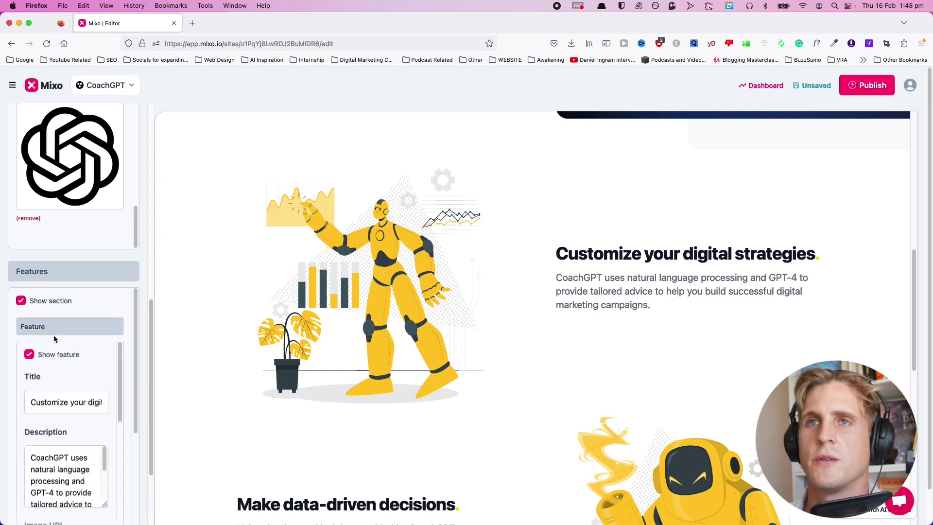
pyautogui.scroll(-1, 136, 393)
pyautogui.scroll(-1, 136, 393)
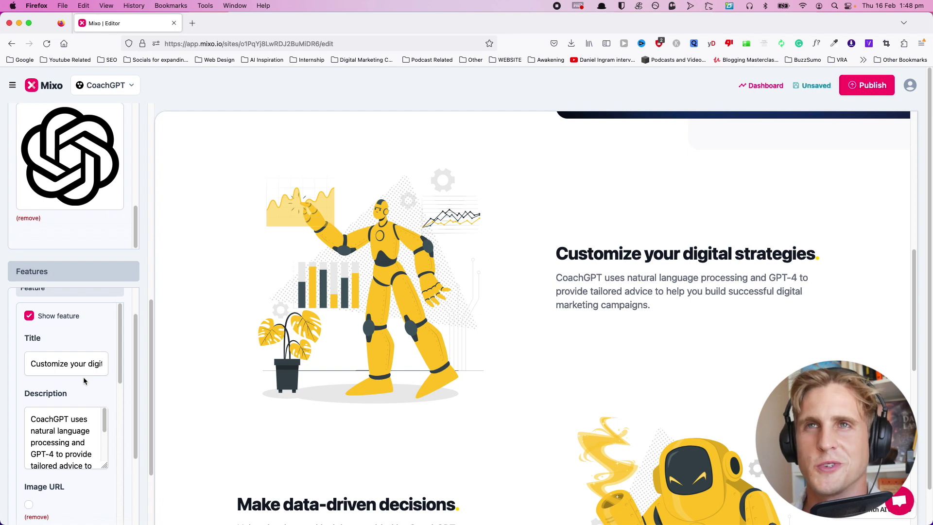
pyautogui.doubleClick(51, 364)
pyautogui.click(586, 246)
pyautogui.moveTo(554, 255); pyautogui.dragTo(835, 248)
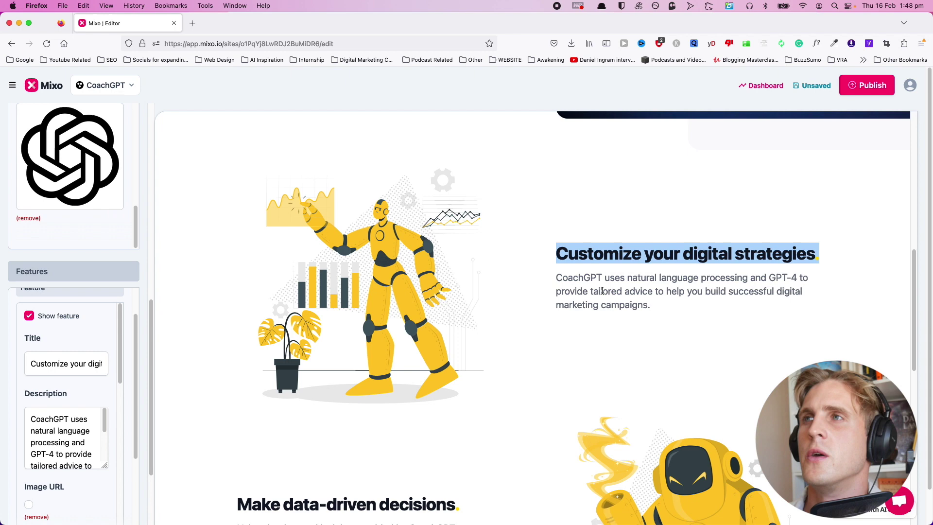
pyautogui.moveTo(551, 282); pyautogui.dragTo(664, 306)
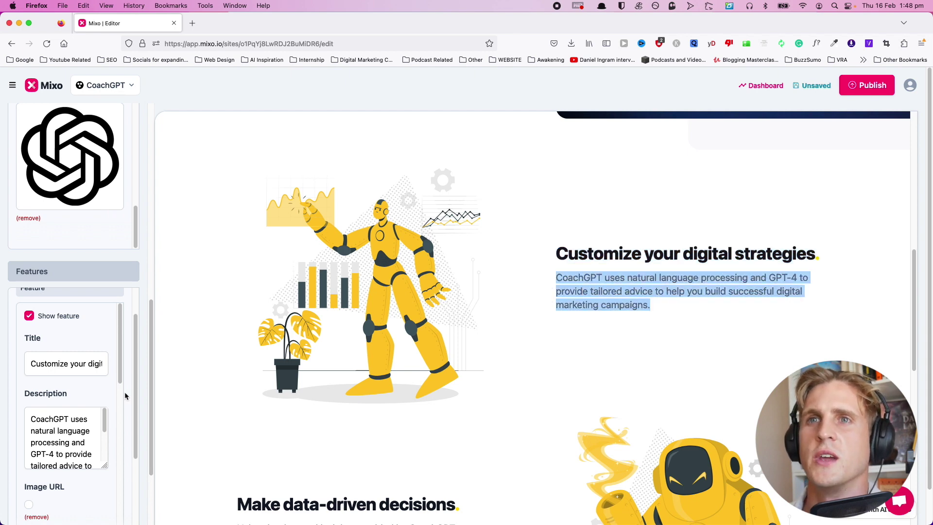
pyautogui.scroll(-5, 73, 441)
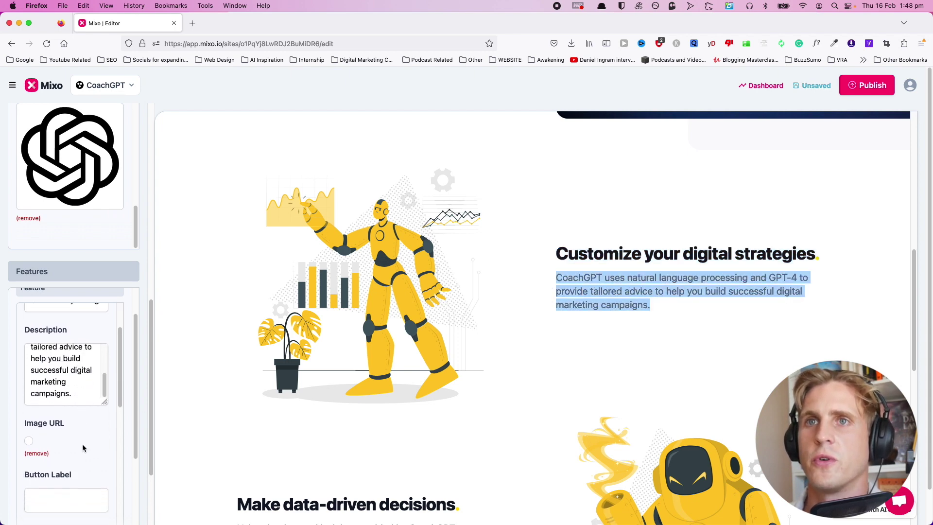
pyautogui.scroll(-2, 27, 426)
# Try a 'test' button label and a review on the first feature, then remove both.
pyautogui.click(51, 407)
pyautogui.write('test')
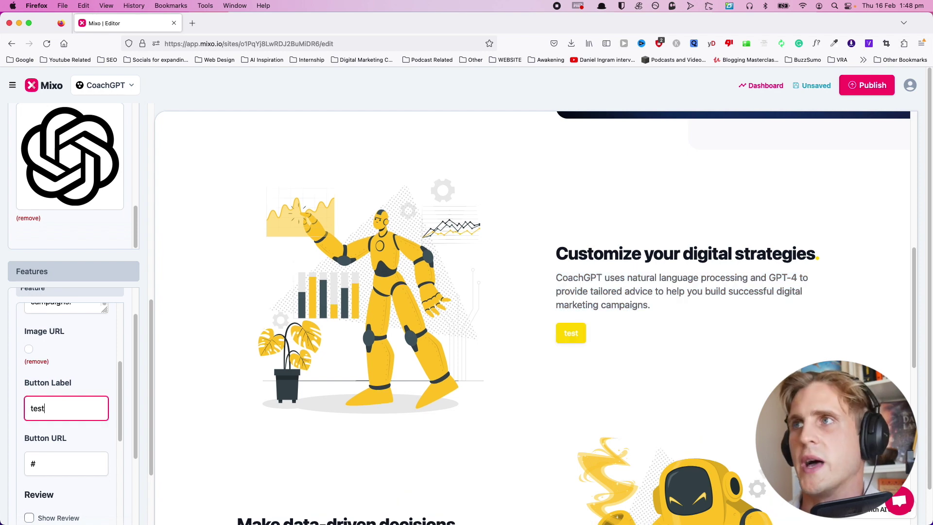
pyautogui.scroll(-2, 58, 437)
pyautogui.press('super+a')
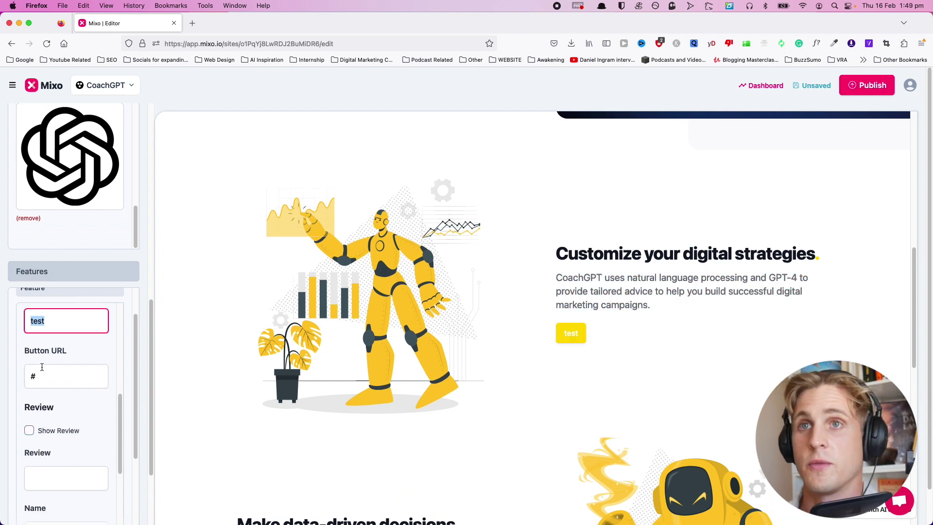
pyautogui.press('BackSpace')
pyautogui.click(29, 431)
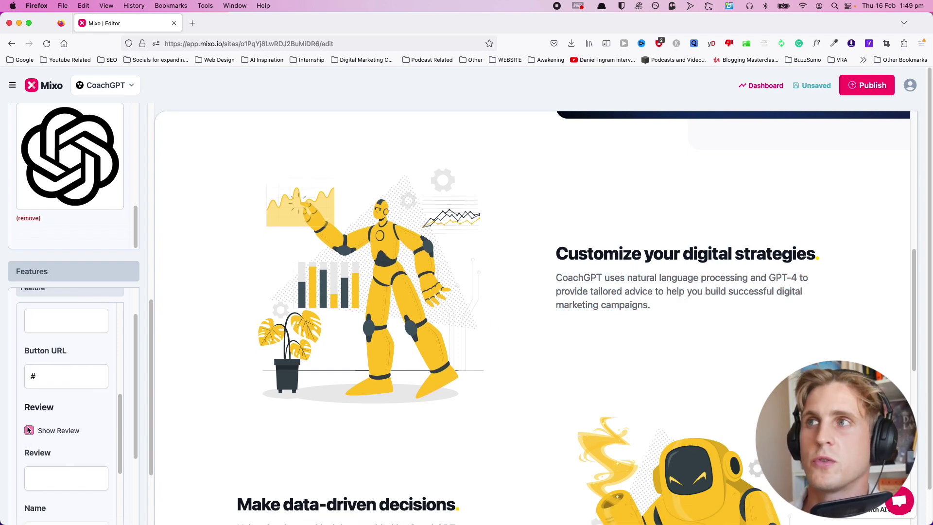
pyautogui.click(29, 430)
pyautogui.scroll(-3, 49, 430)
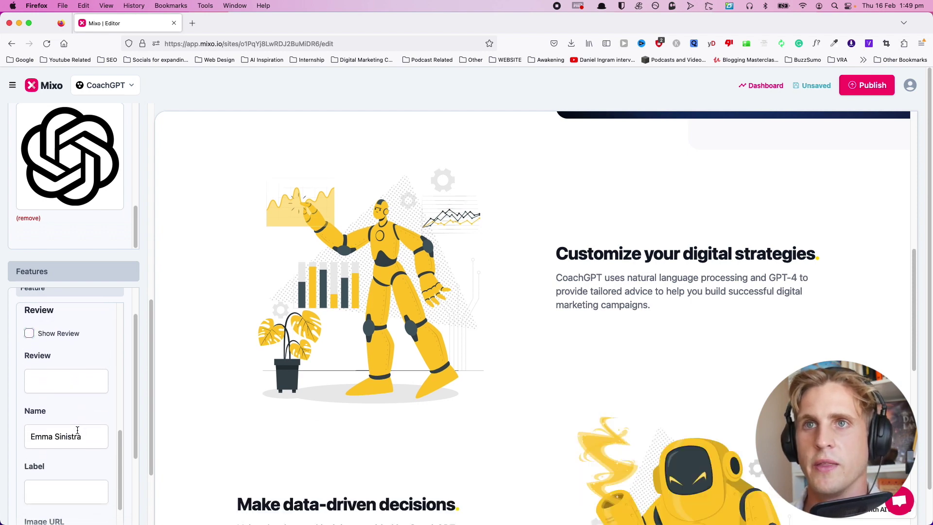
pyautogui.scroll(-3, 74, 414)
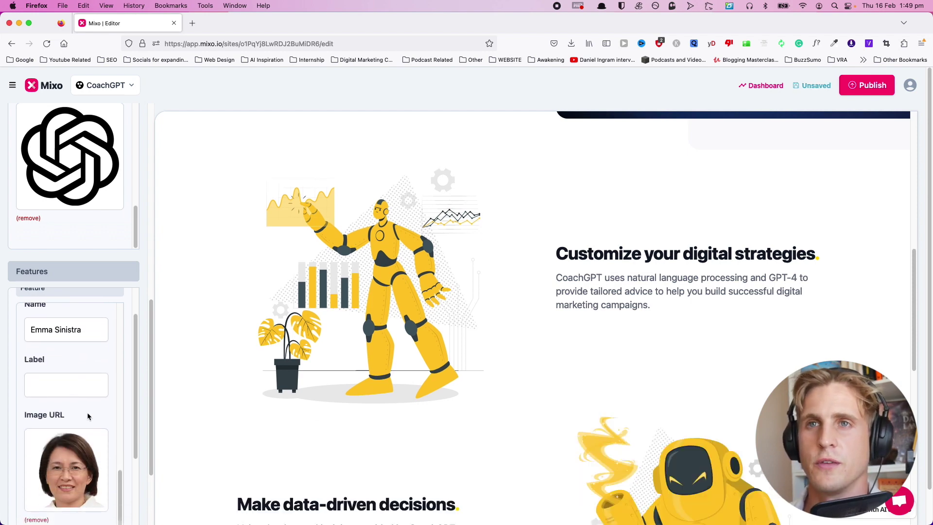
pyautogui.scroll(-5, 88, 415)
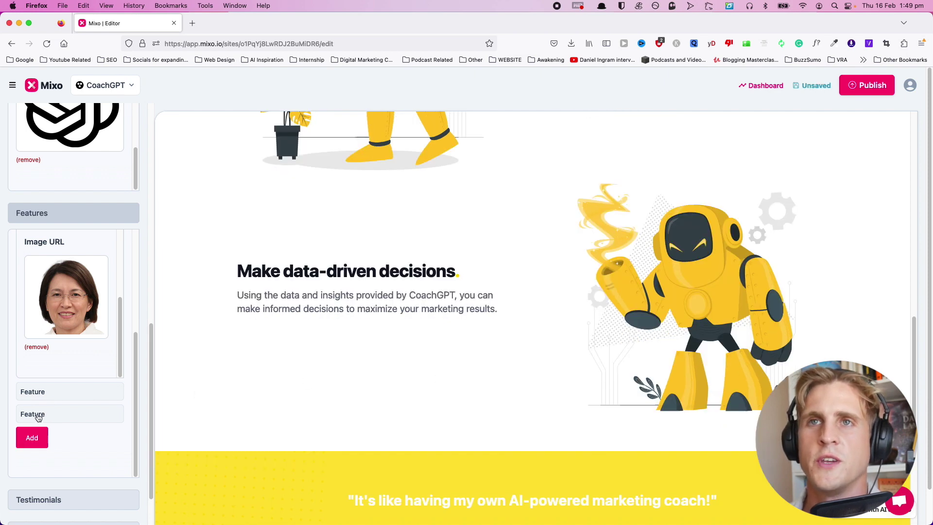
# Make the feature visible, titled 'Hello world' with description 'My name is Sam'.
pyautogui.click(39, 418)
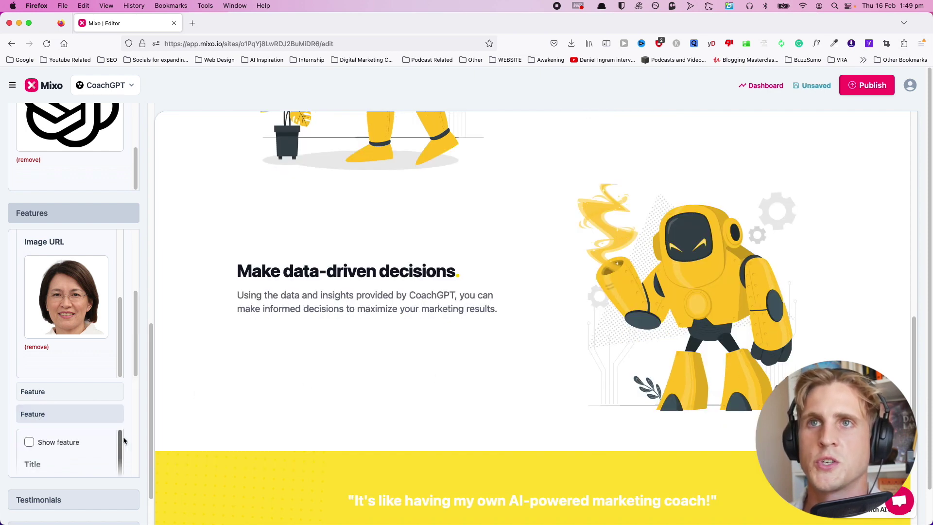
pyautogui.scroll(-2, 34, 388)
pyautogui.click(29, 356)
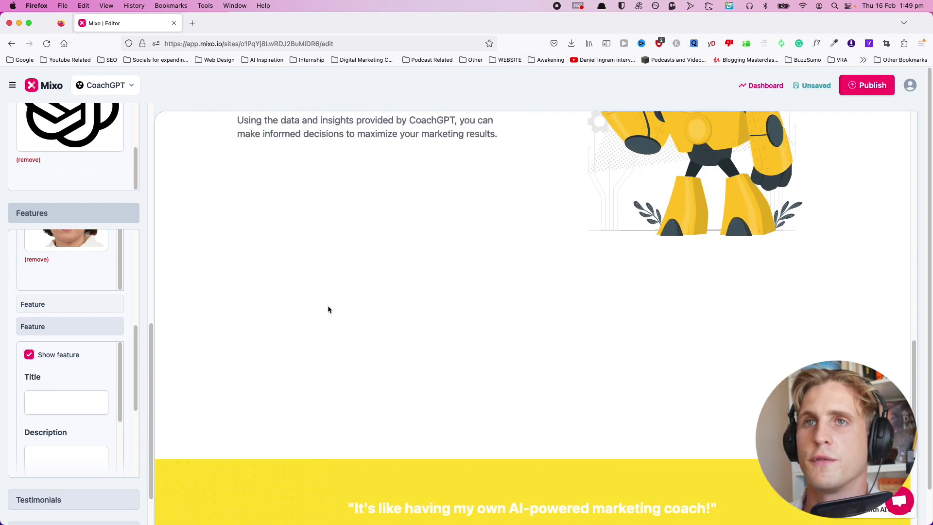
pyautogui.click(55, 397)
pyautogui.write('H')
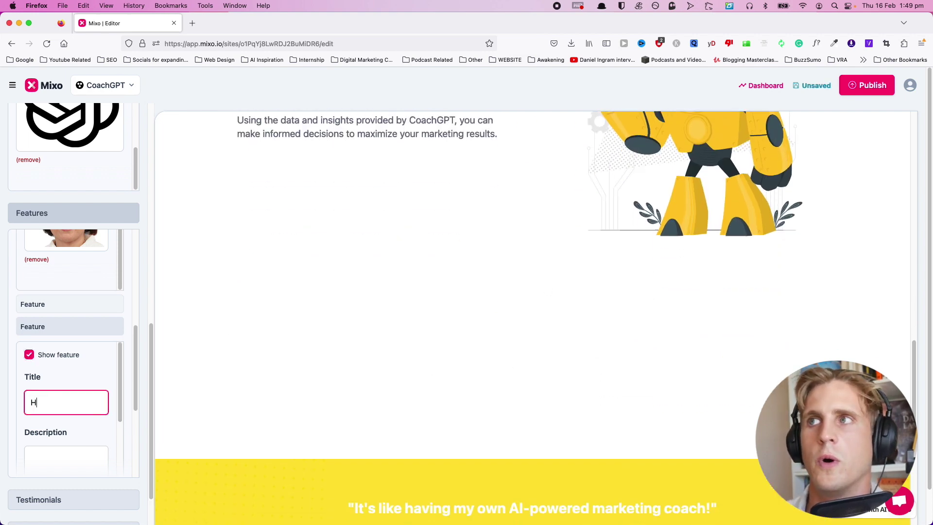
pyautogui.write('ello world')
pyautogui.click(48, 462)
pyautogui.write('My name is Sam')
# Upload Chat GPT logo.png as the feature's image.
pyautogui.scroll(-3, 64, 413)
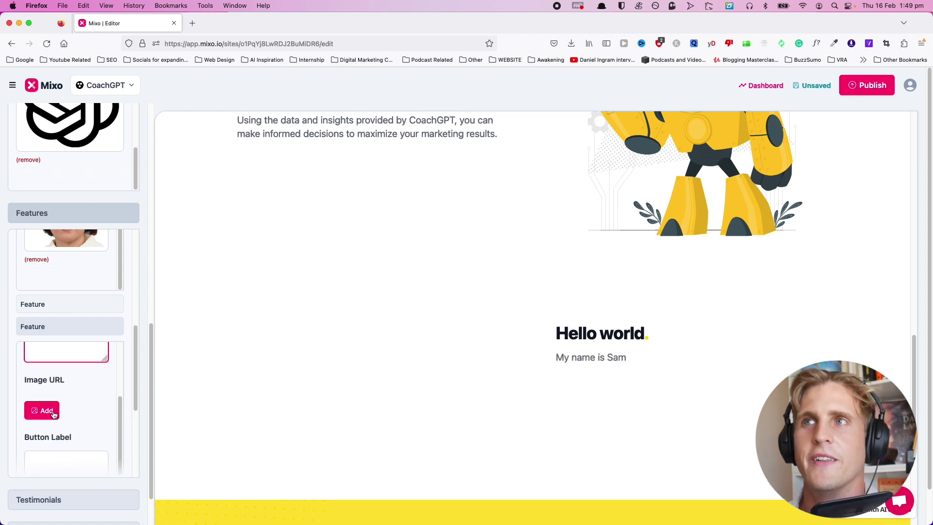
pyautogui.click(42, 410)
pyautogui.click(352, 283)
pyautogui.click(323, 313)
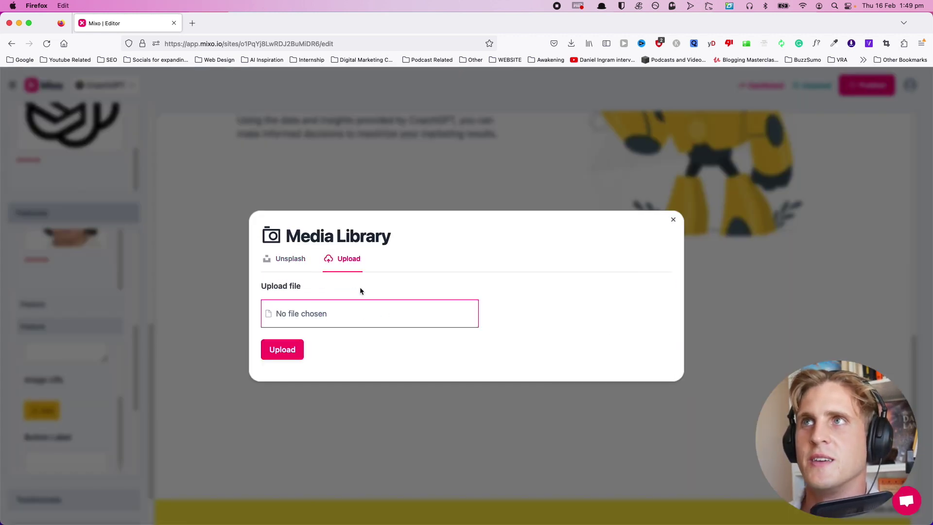
pyautogui.click(372, 125)
pyautogui.click(640, 289)
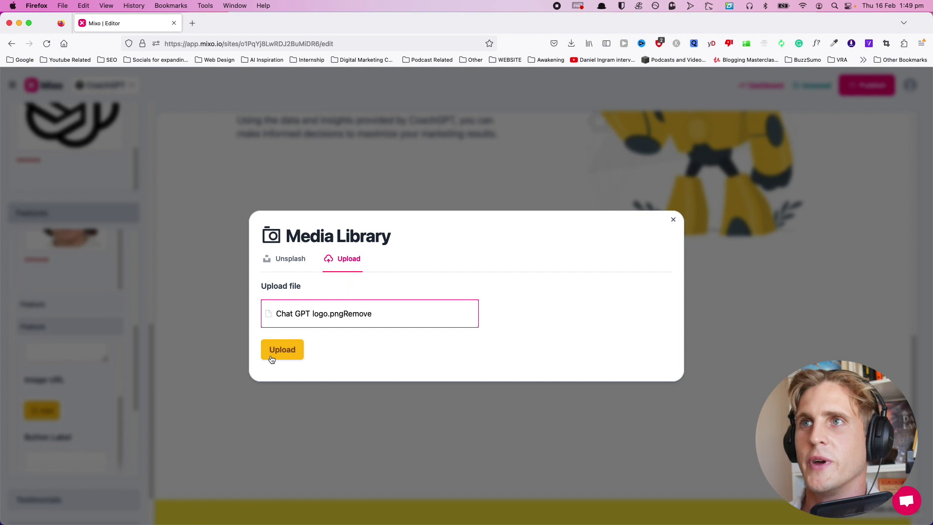
pyautogui.click(281, 356)
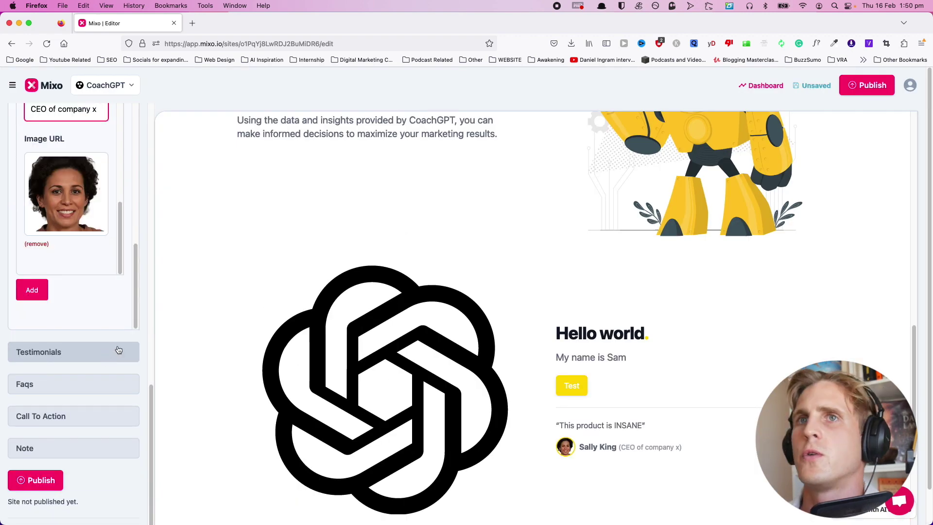
# Add a fourth feature entry in the Features panel.
pyautogui.scroll(-2, 606, 350)
pyautogui.scroll(4, 57, 336)
pyautogui.scroll(1, 57, 341)
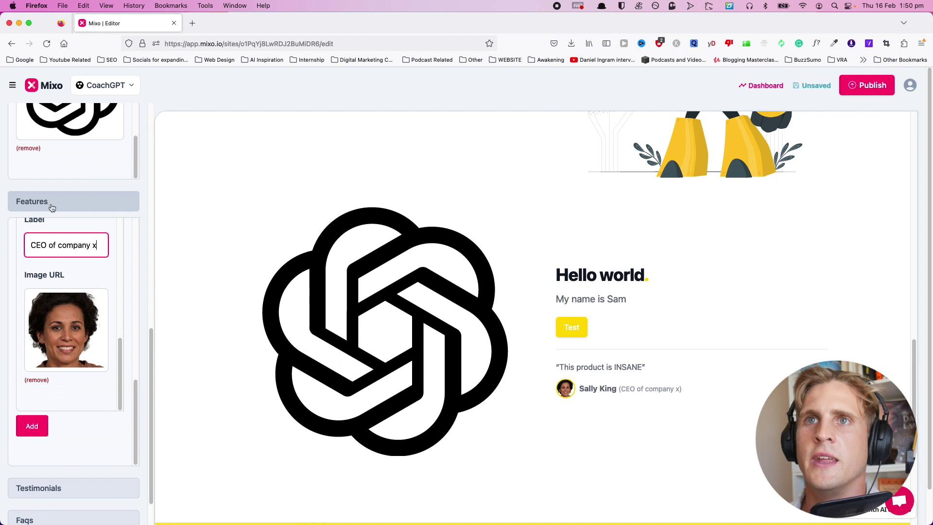
pyautogui.click(50, 202)
pyautogui.click(55, 318)
pyautogui.scroll(-4, 72, 379)
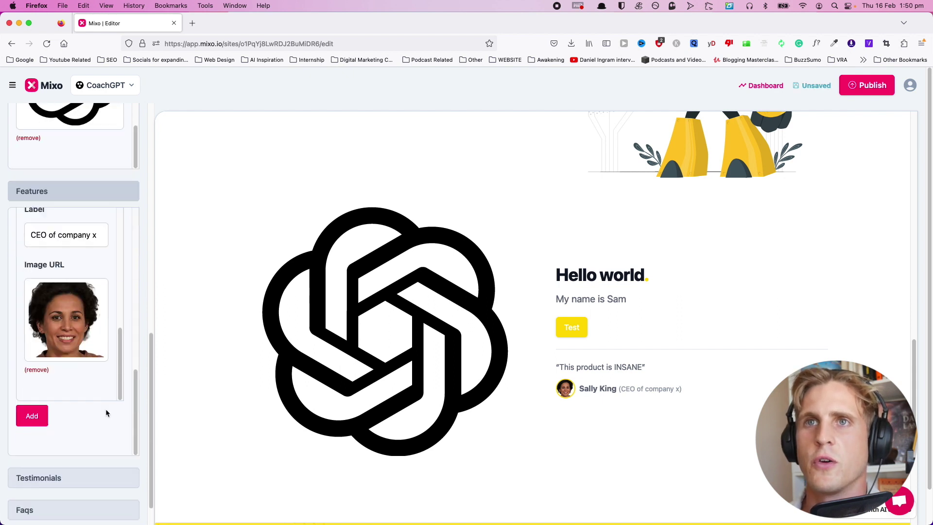
pyautogui.click(32, 389)
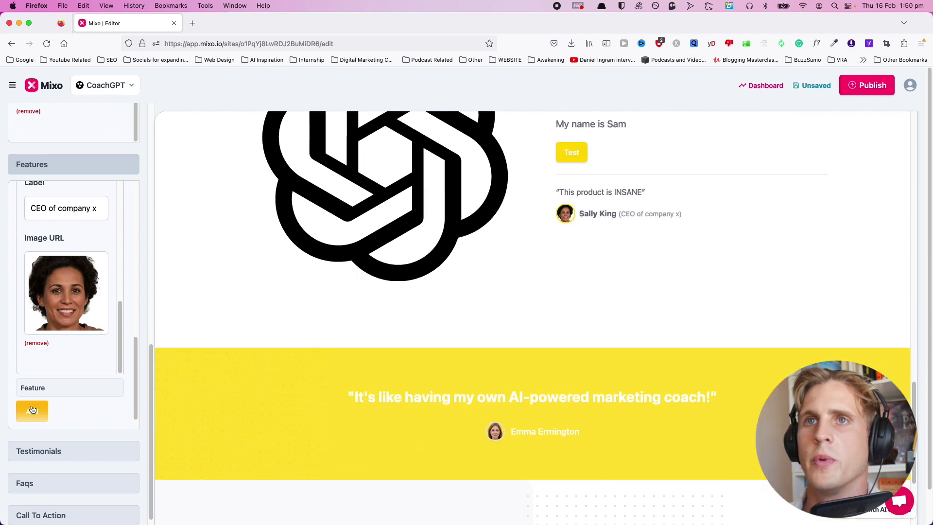
# Title the new feature 'Test' and check it in the preview.
pyautogui.click(32, 389)
pyautogui.click(66, 376)
pyautogui.write('Test')
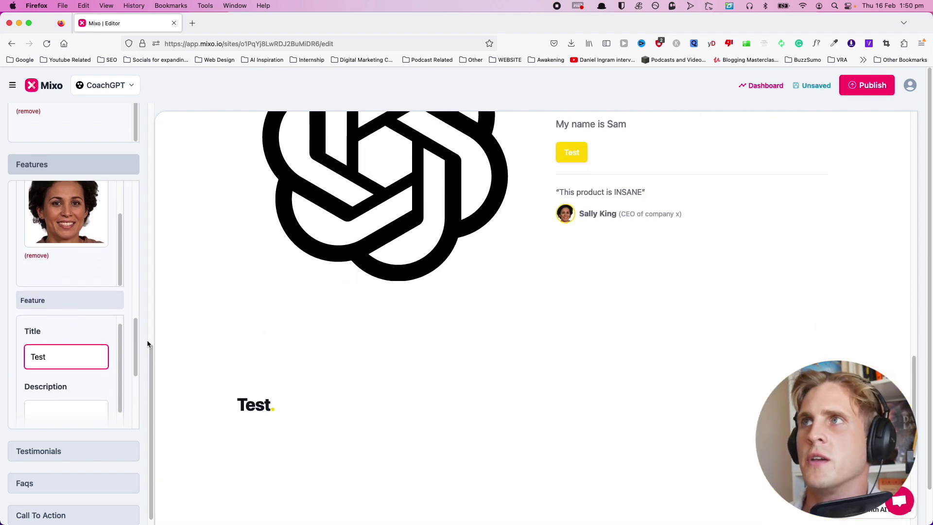
pyautogui.scroll(3, 436, 296)
pyautogui.scroll(10, 559, 219)
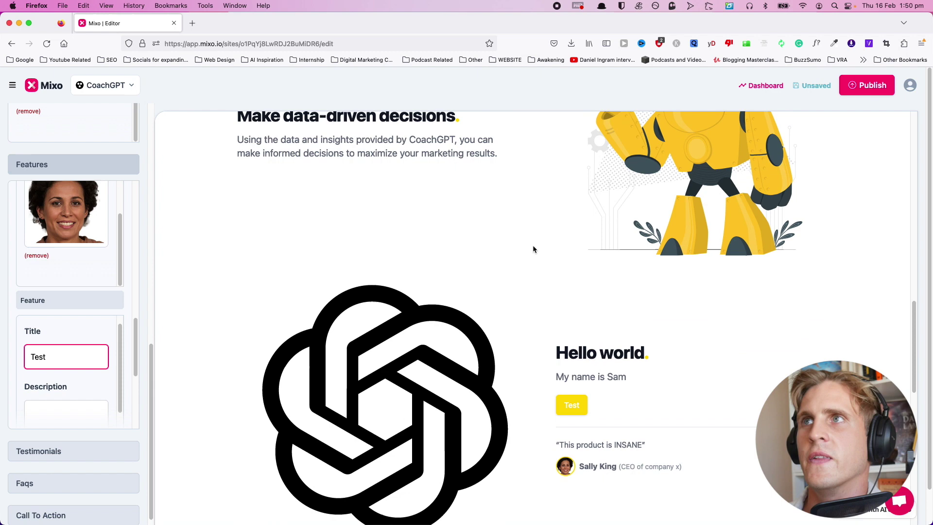
pyautogui.scroll(-6, 422, 327)
pyautogui.scroll(-7, 423, 331)
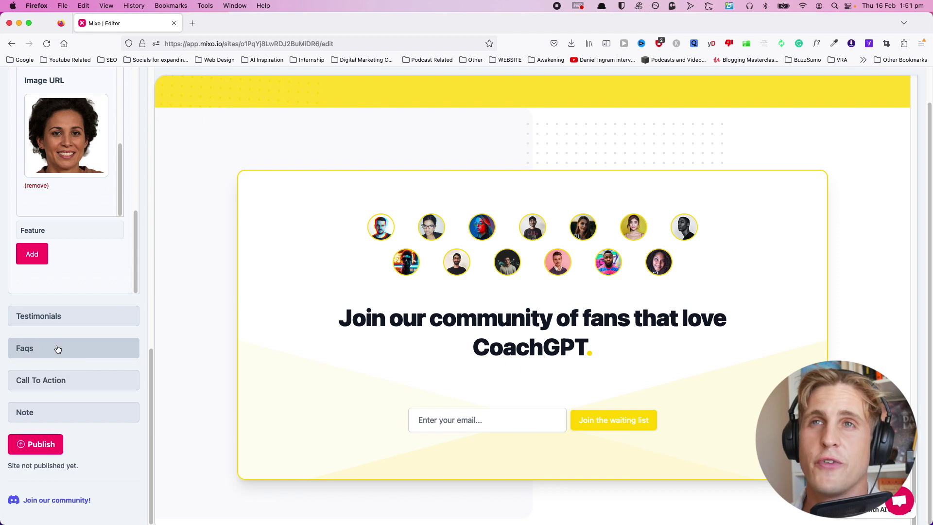
# Show the FAQ section and highlight its 'How much does it cost?' question.
pyautogui.click(58, 350)
pyautogui.click(21, 377)
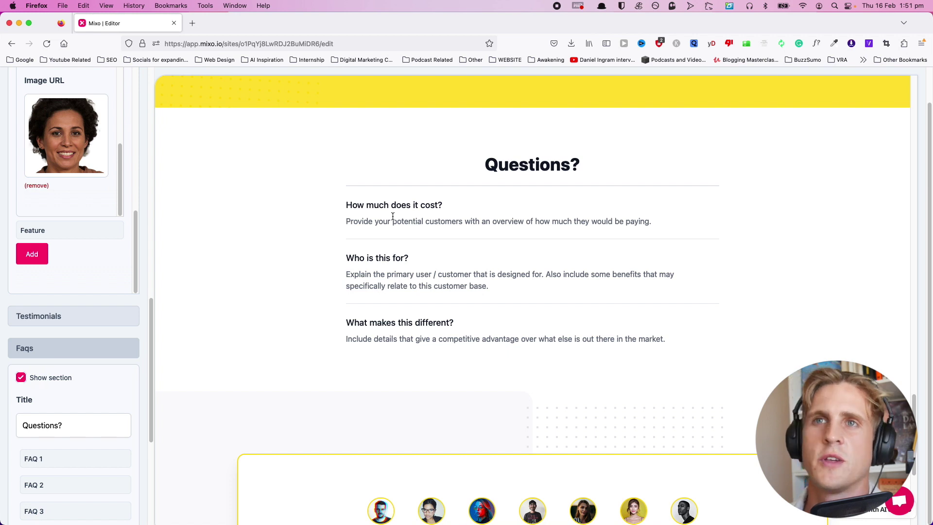
pyautogui.moveTo(346, 205); pyautogui.dragTo(370, 229)
pyautogui.scroll(-6, 68, 389)
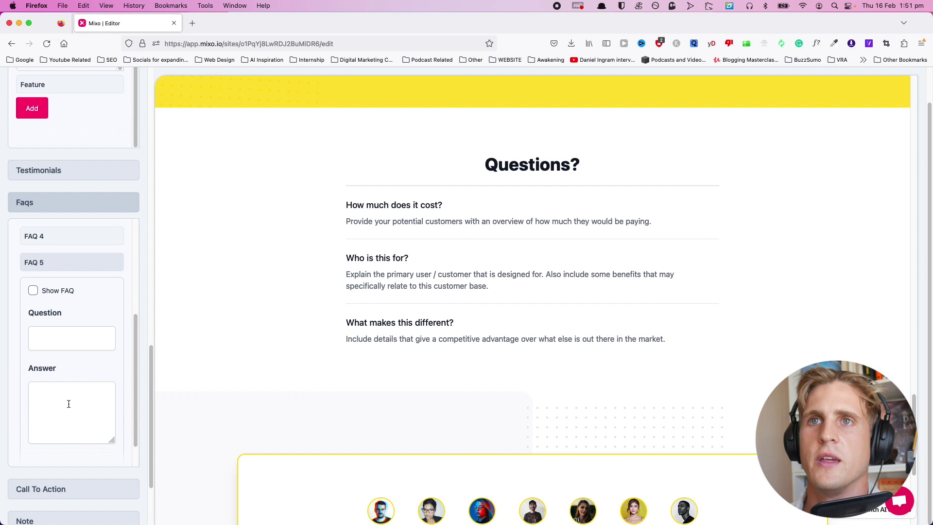
pyautogui.scroll(3, 49, 398)
# Inspect the FAQ 5 and FAQ 1 entries, then close the FAQ settings.
pyautogui.click(49, 396)
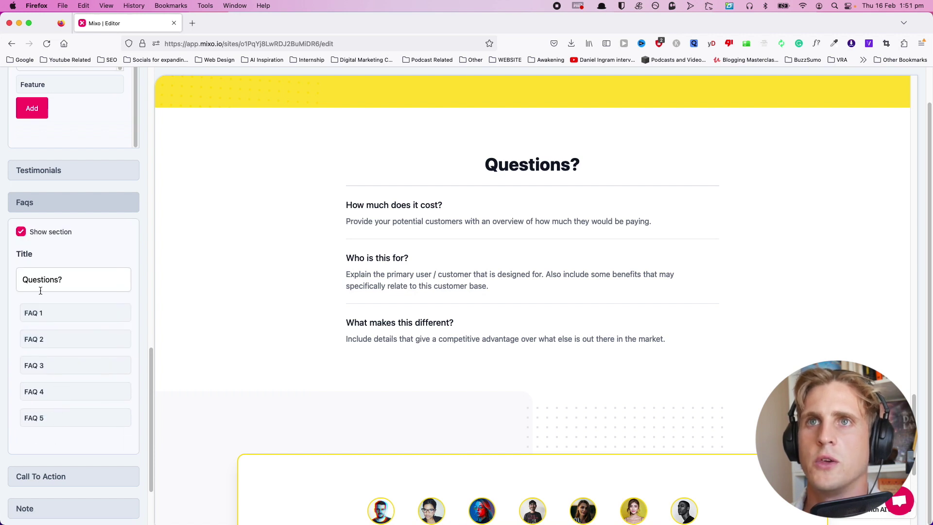
pyautogui.click(42, 321)
pyautogui.scroll(-3, 72, 382)
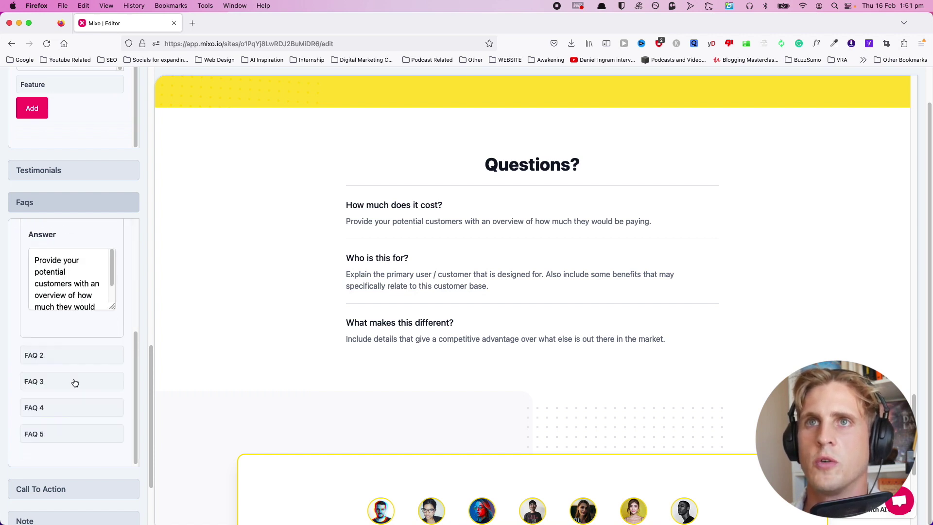
pyautogui.scroll(3, 77, 384)
pyautogui.click(31, 311)
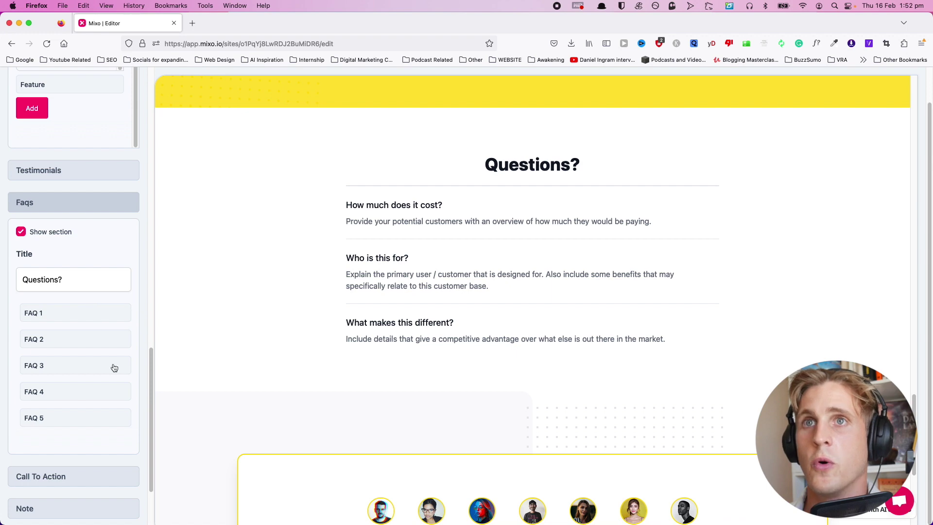
pyautogui.click(43, 200)
# Toggle the join-our-community section off and back on, keeping it visible.
pyautogui.click(81, 381)
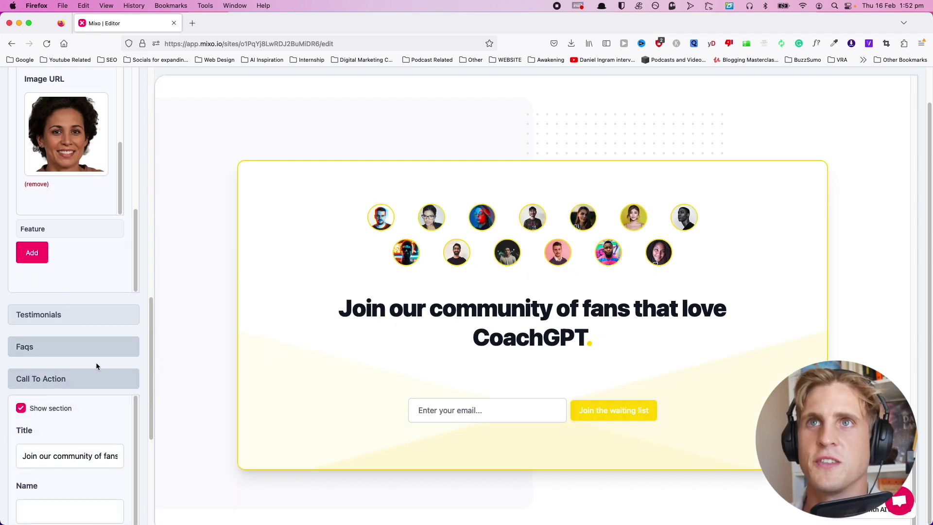
pyautogui.scroll(-3, 95, 363)
pyautogui.click(22, 269)
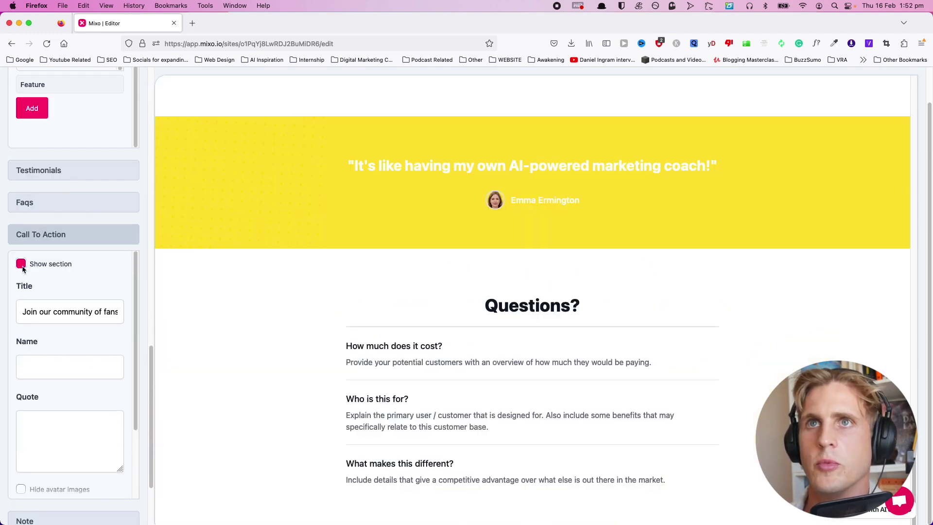
pyautogui.click(21, 264)
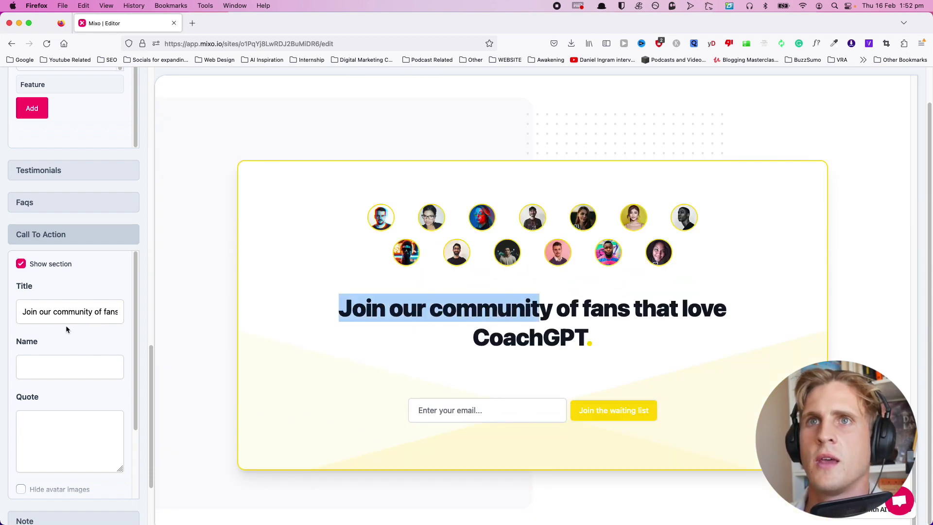
# Try hiding the community avatar images, leaving them visible above the headline.
pyautogui.scroll(-1, 29, 338)
pyautogui.scroll(-5, 29, 338)
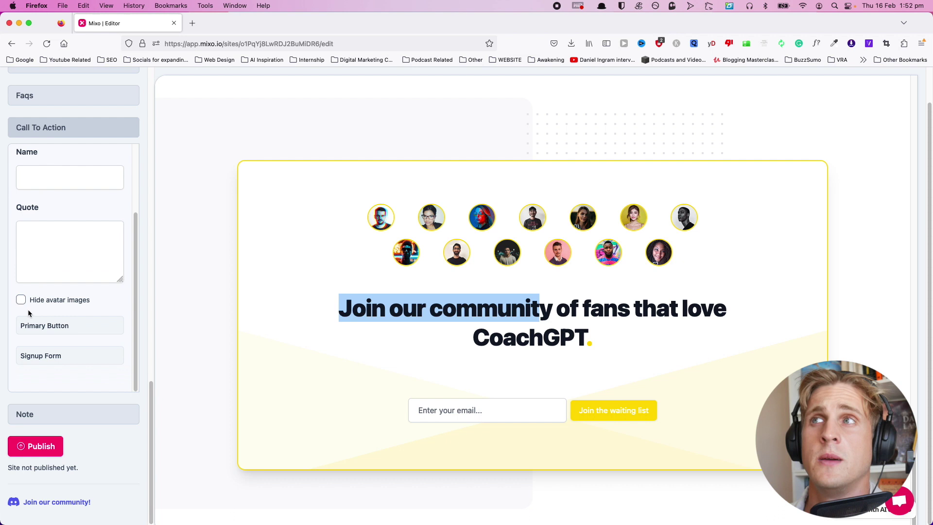
pyautogui.click(21, 300)
pyautogui.click(21, 300)
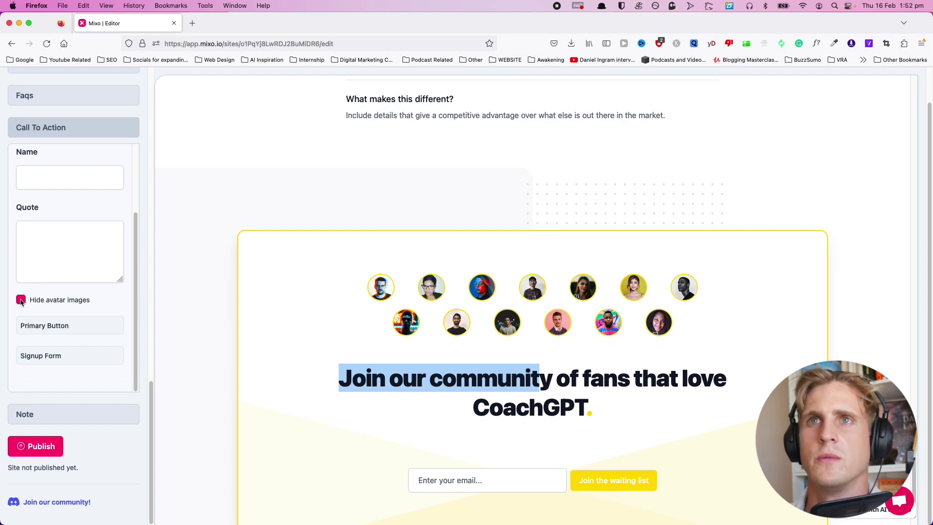
pyautogui.click(21, 300)
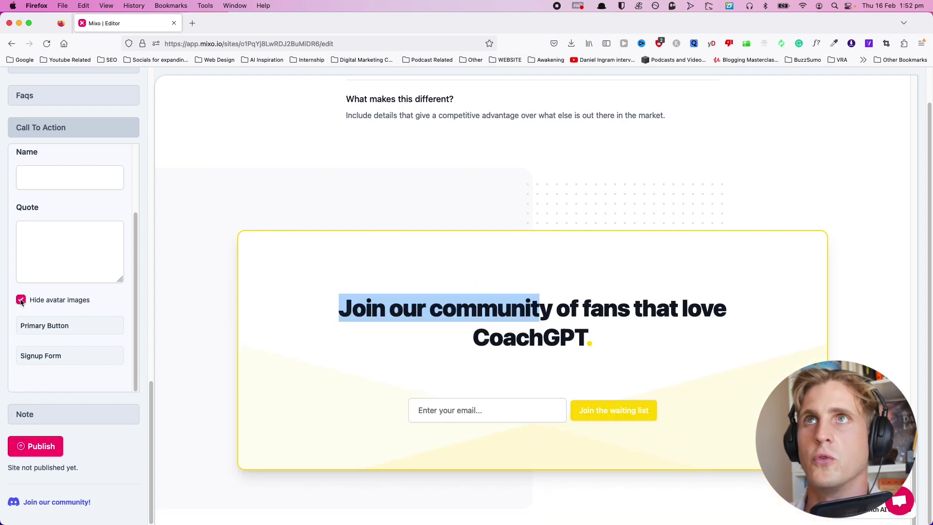
pyautogui.click(20, 300)
pyautogui.scroll(-3, 163, 319)
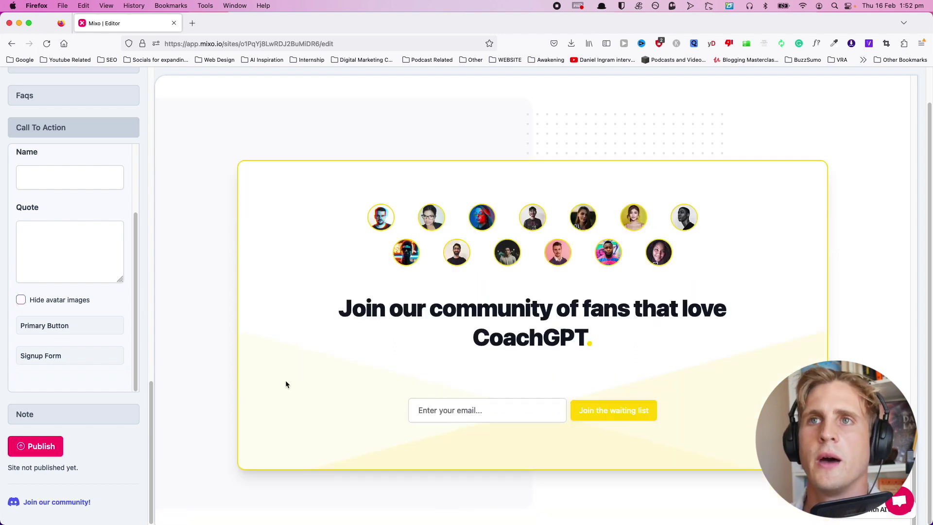
# Show the 'A note from our founder' section on the page.
pyautogui.click(49, 414)
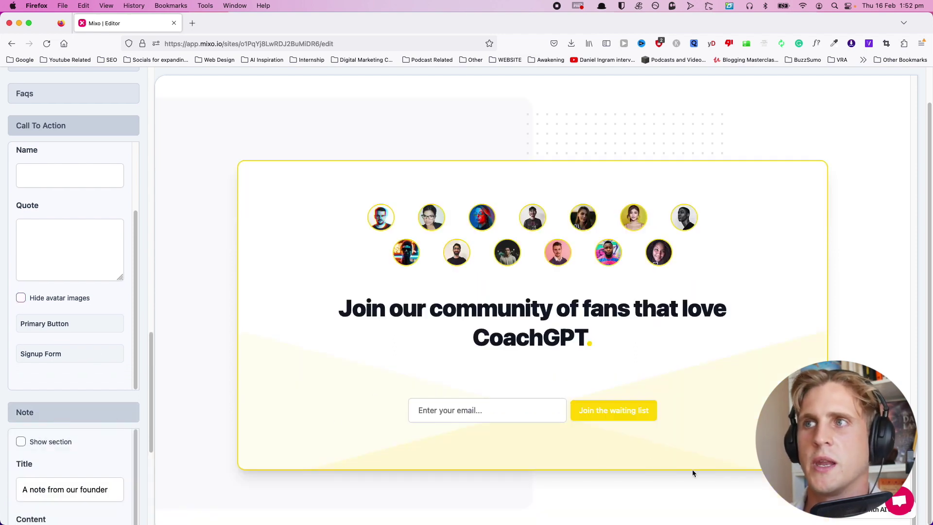
pyautogui.click(21, 441)
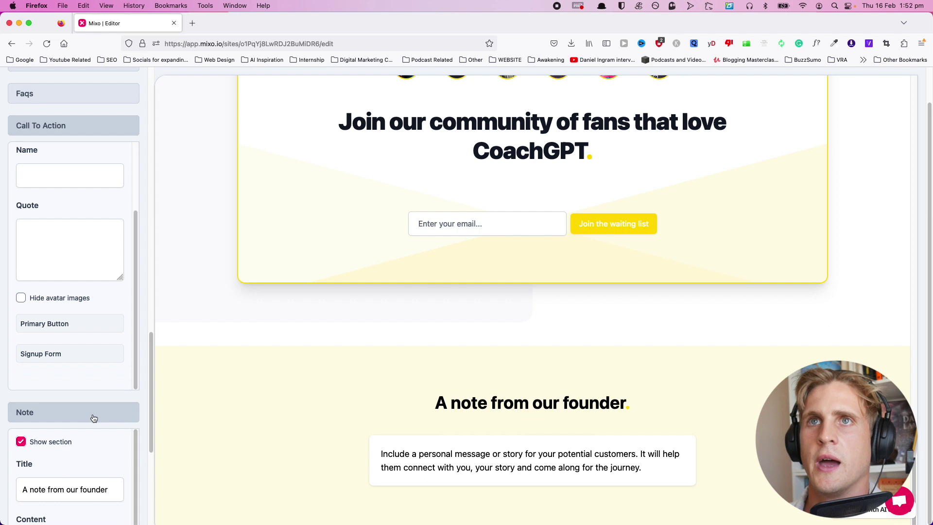
pyautogui.scroll(-5, 78, 388)
pyautogui.scroll(-3, 38, 340)
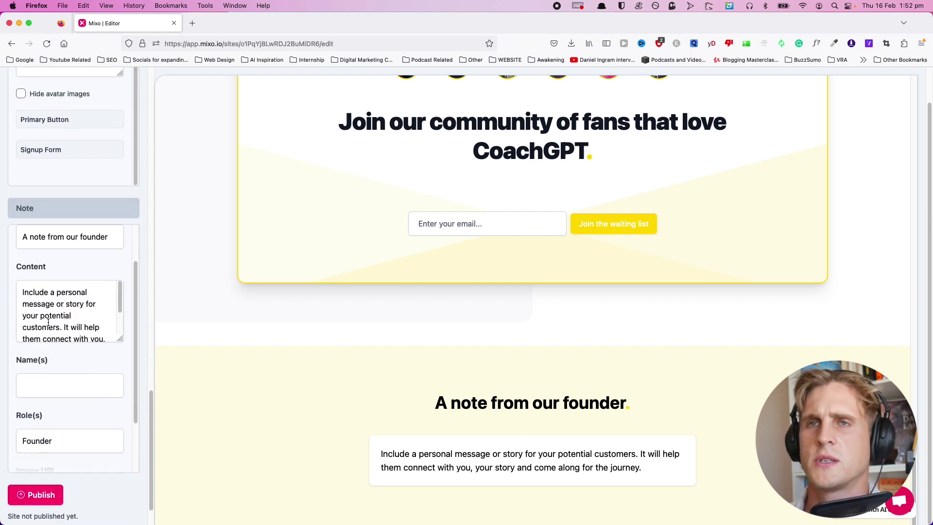
# Review the founder note's Name(s) and image fields, then open the media library.
pyautogui.click(68, 378)
pyautogui.scroll(-2, 72, 383)
pyautogui.scroll(-1, 82, 395)
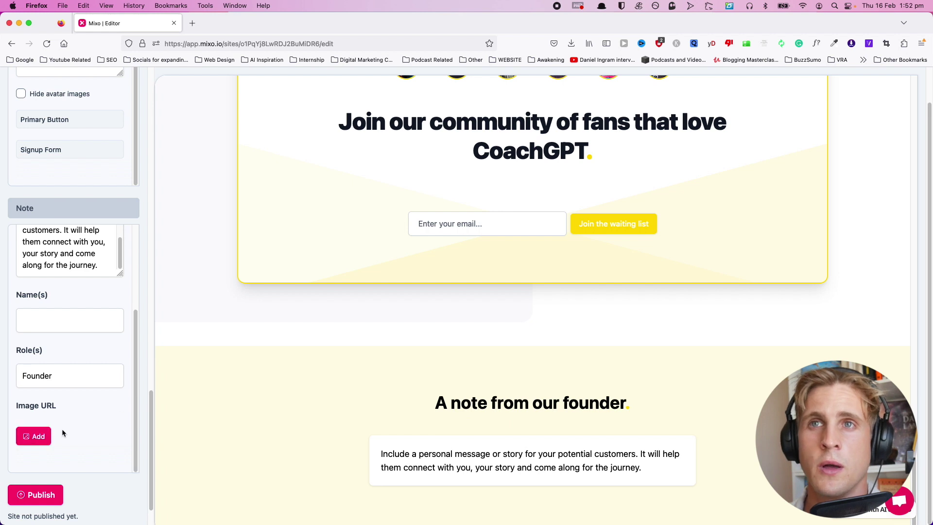
pyautogui.moveTo(33, 422); pyautogui.dragTo(116, 420)
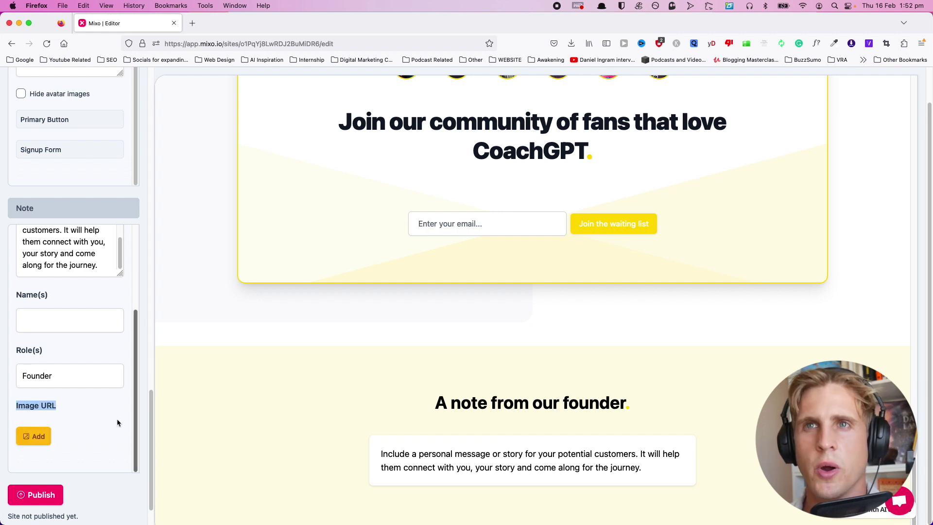
pyautogui.click(79, 418)
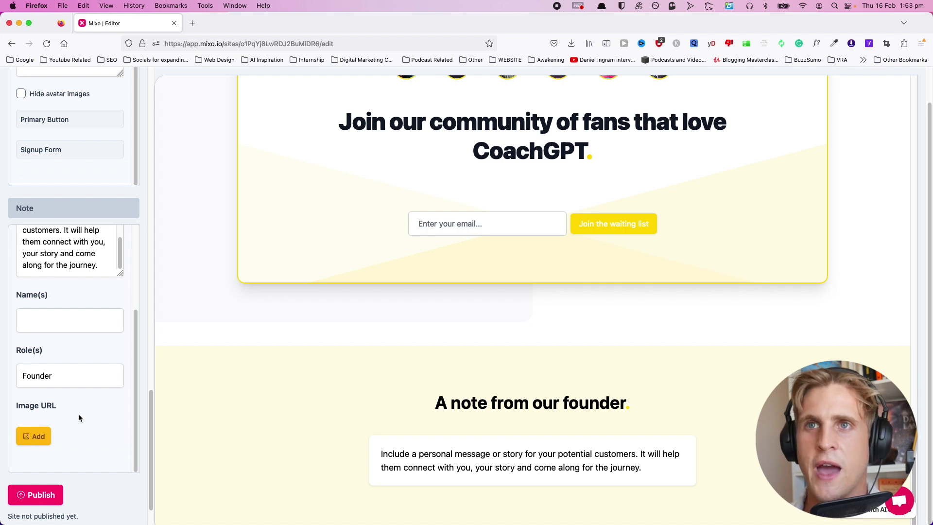
pyautogui.click(34, 436)
# Upload Chat GPT logo.png as the founder note image and scroll through the editor.
pyautogui.click(352, 286)
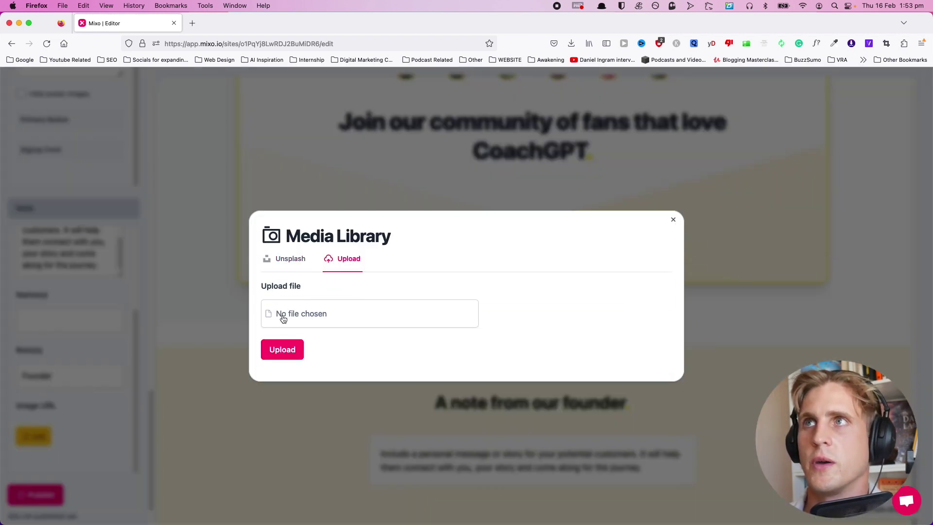
pyautogui.click(292, 314)
pyautogui.click(366, 125)
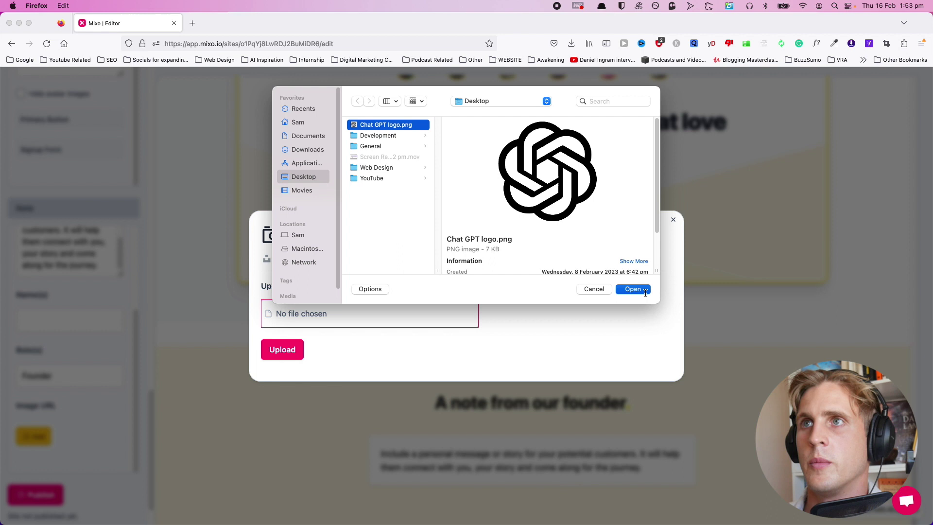
pyautogui.click(633, 289)
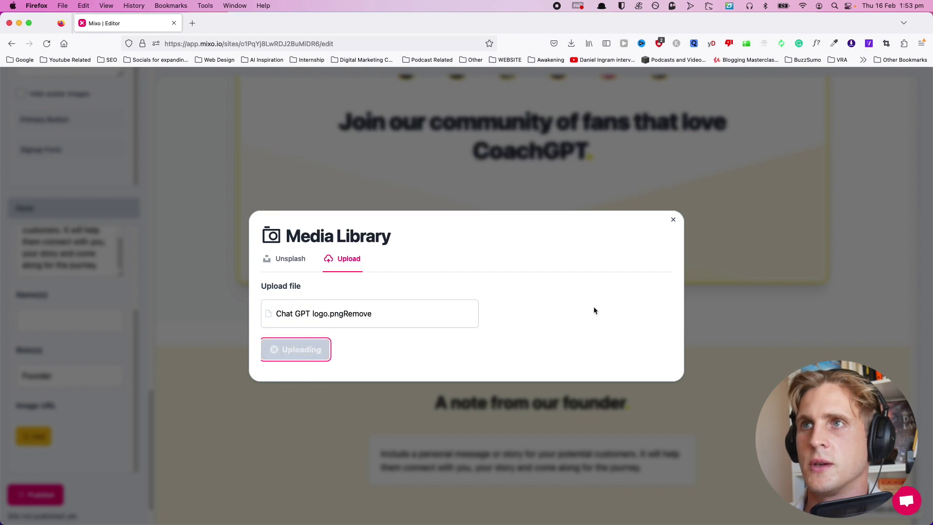
pyautogui.scroll(-2, 80, 325)
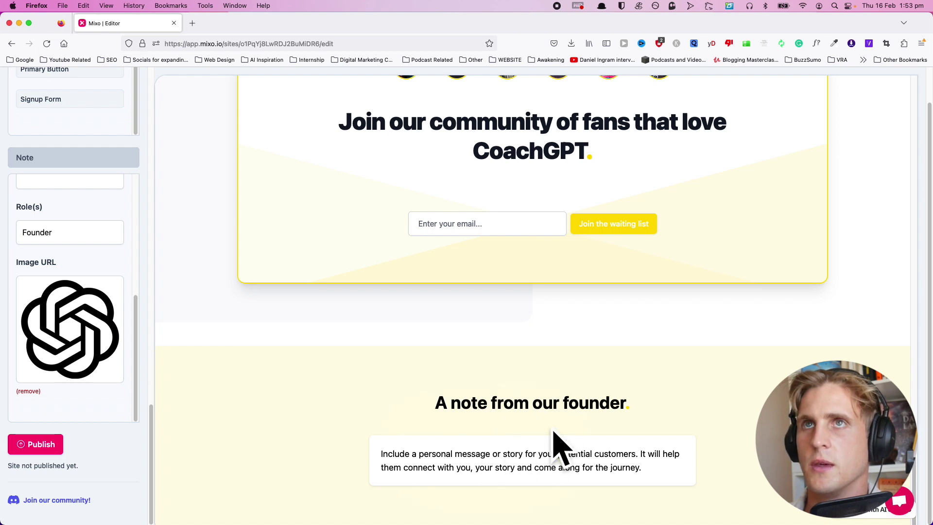
pyautogui.scroll(10, 564, 428)
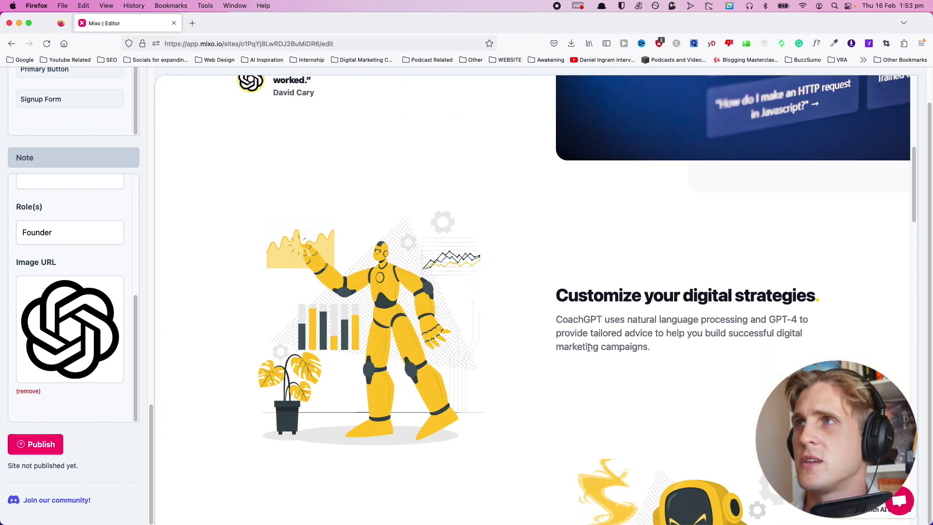
pyautogui.scroll(8, 721, 248)
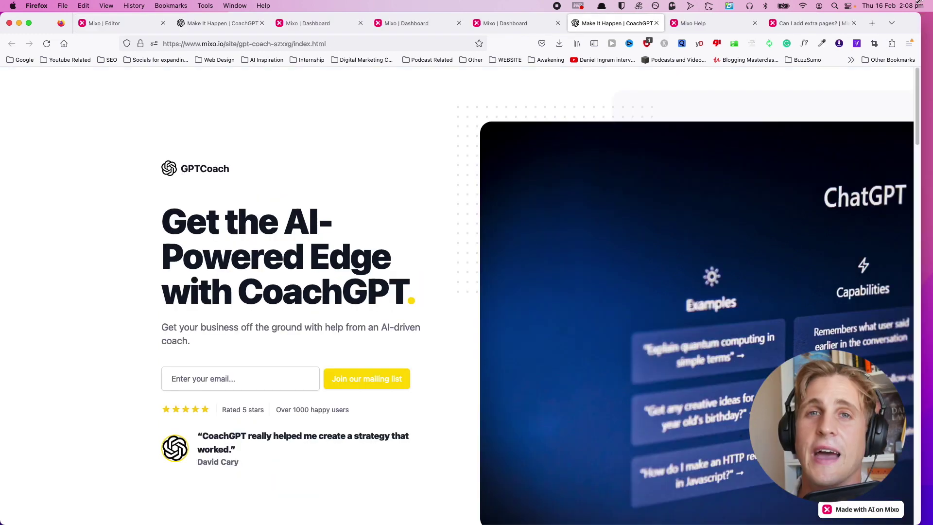
pyautogui.moveTo(917, 2); pyautogui.dragTo(152, 2)
pyautogui.scroll(-3, 124, 335)
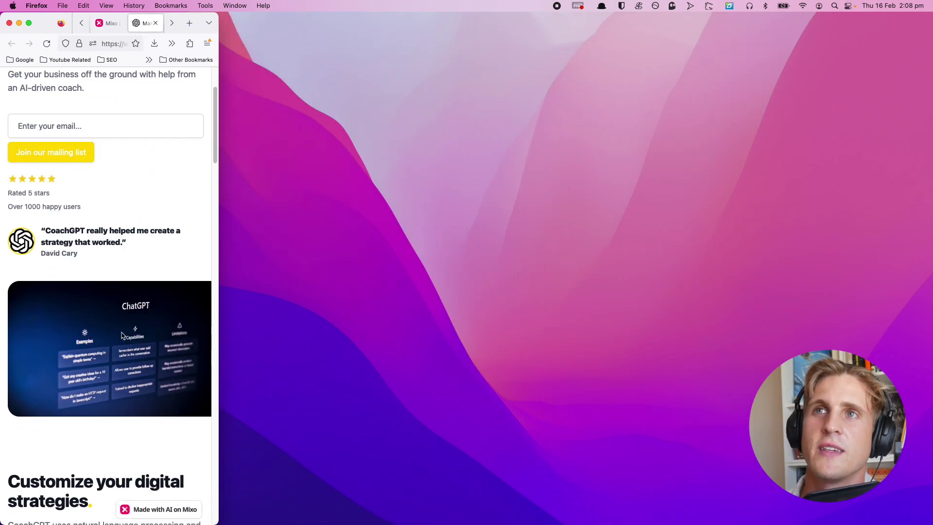
pyautogui.scroll(-1, 105, 359)
pyautogui.scroll(-12, 108, 360)
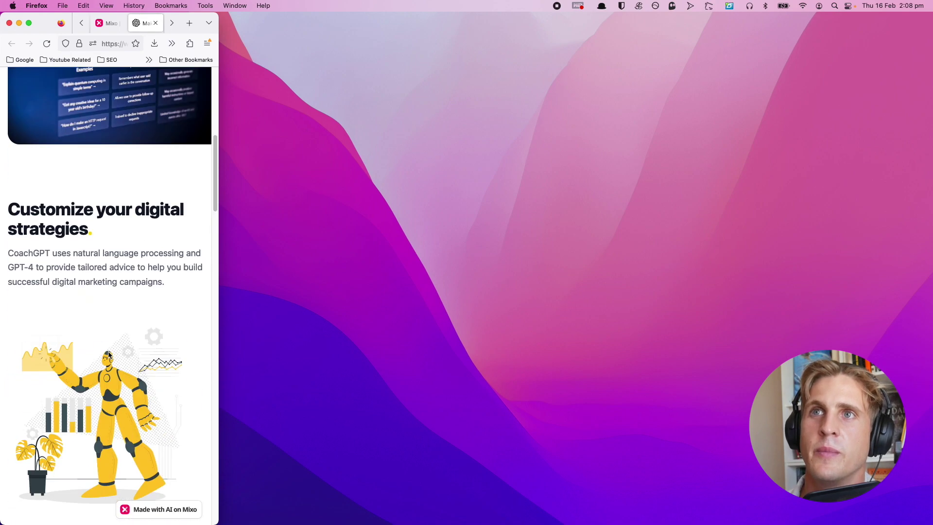
pyautogui.scroll(-15, 112, 354)
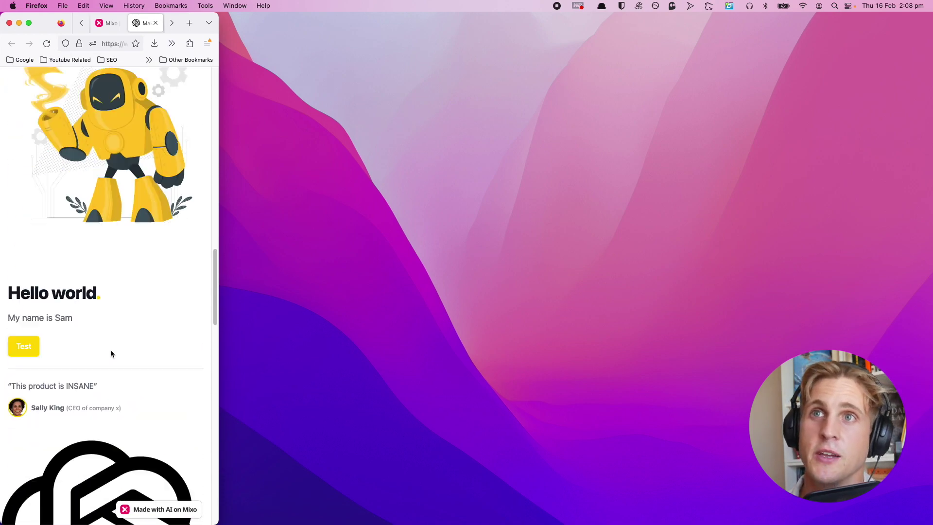
pyautogui.scroll(-5, 110, 348)
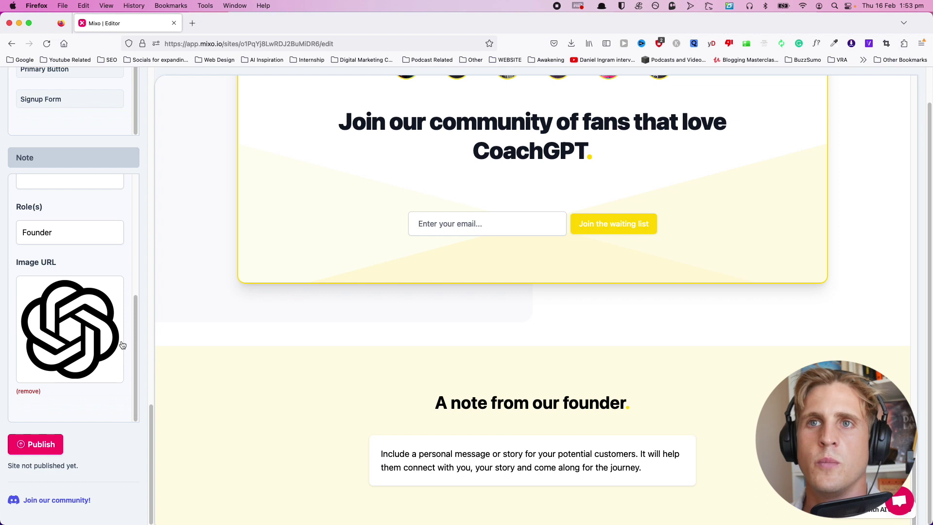
# Publish the site and open the live GPTCoach page from the Published dialog link.
pyautogui.click(35, 444)
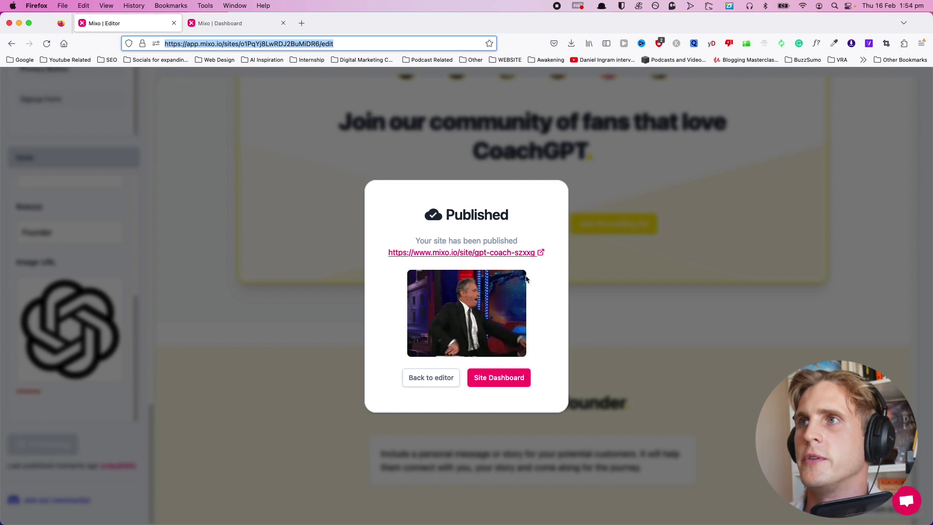
pyautogui.click(504, 253)
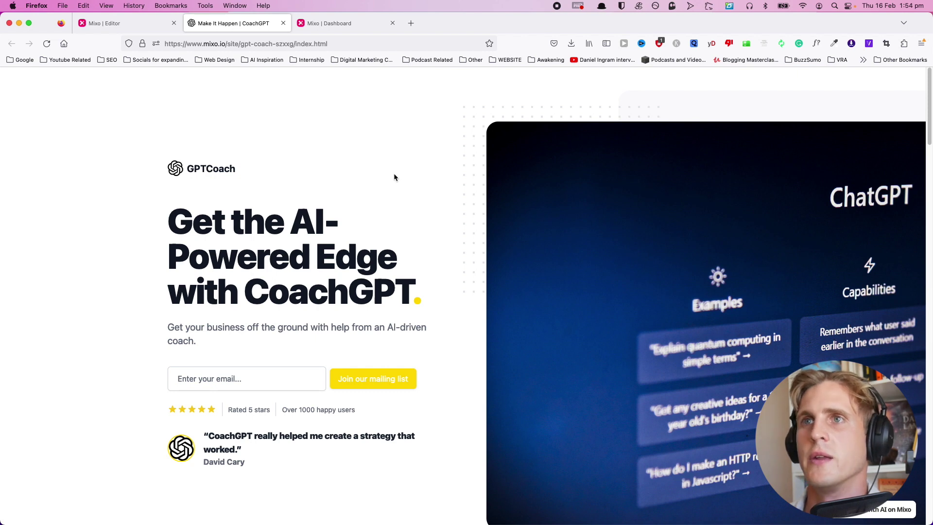
# Join the mailing list with the saved test email, dismiss the success alert, return to top.
pyautogui.click(256, 378)
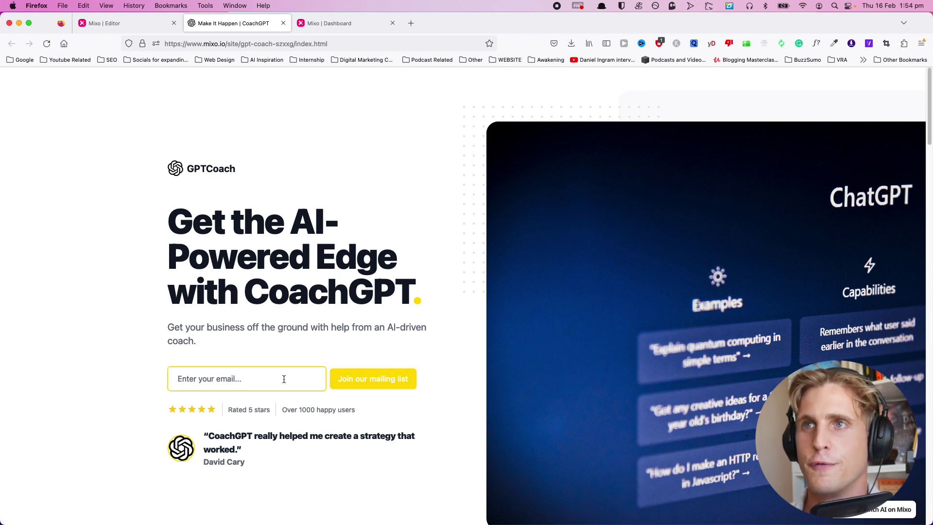
pyautogui.click(271, 385)
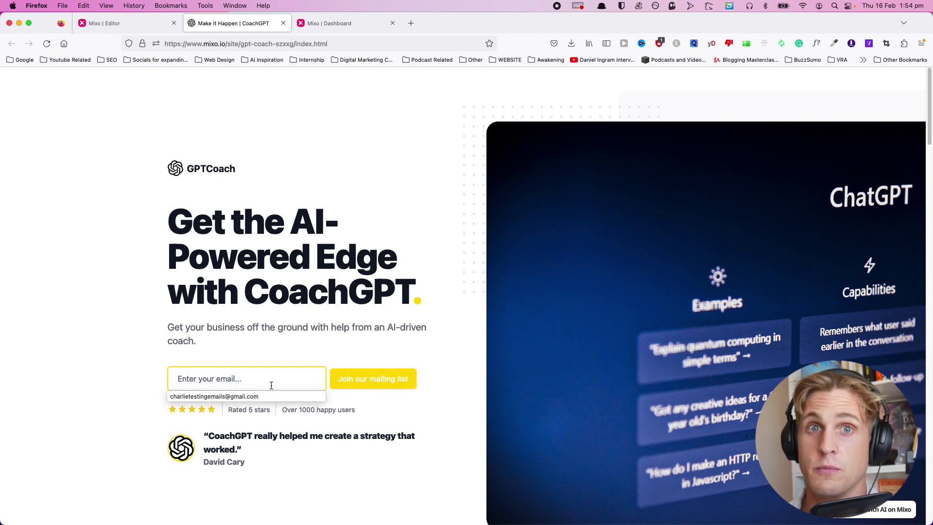
pyautogui.click(226, 396)
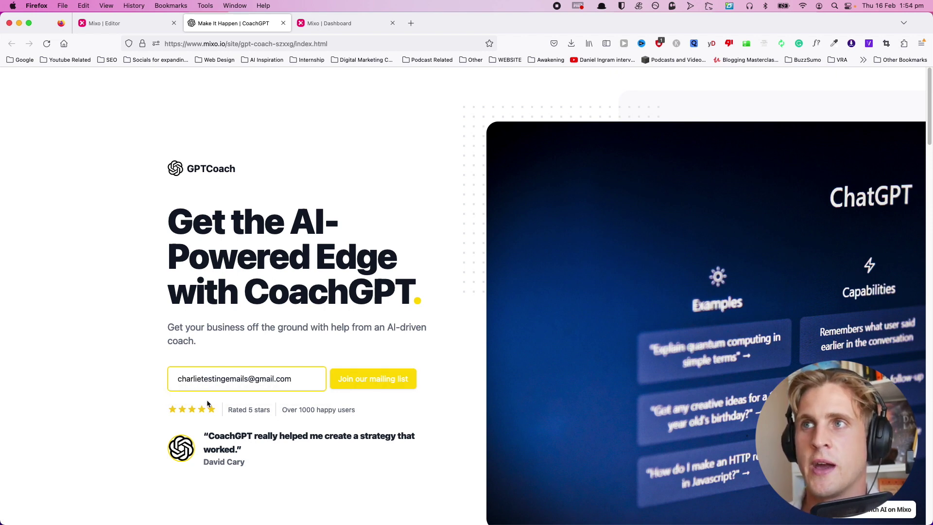
pyautogui.click(359, 380)
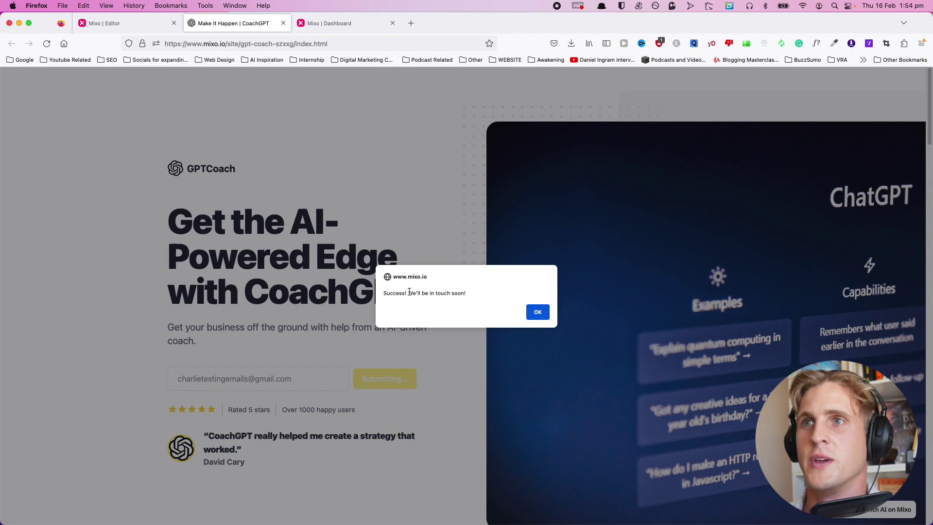
pyautogui.press('Return')
pyautogui.scroll(-12, 219, 345)
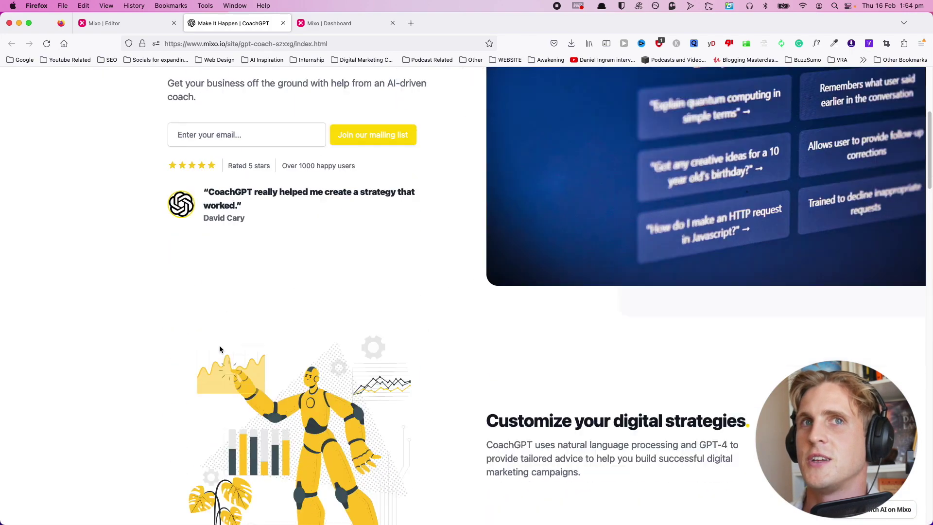
pyautogui.scroll(-15, 220, 345)
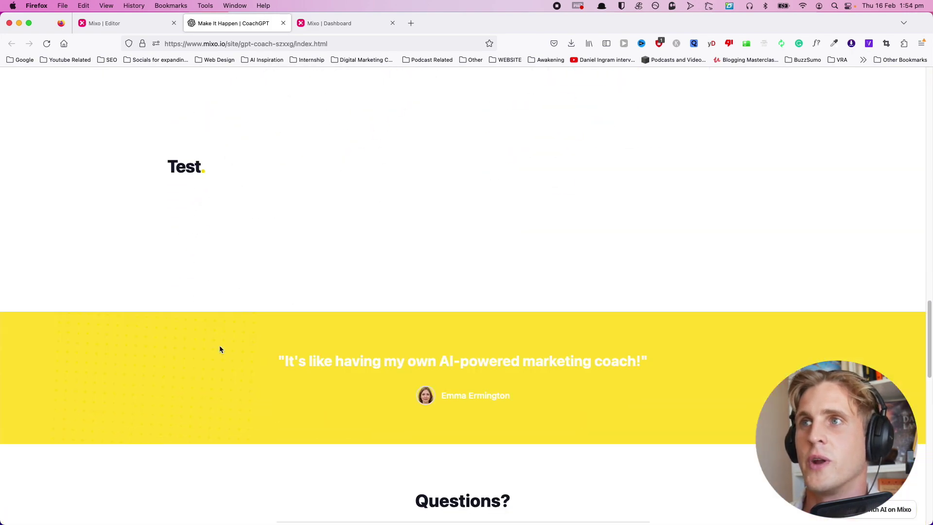
pyautogui.scroll(-3, 219, 349)
pyautogui.press('super+Up')
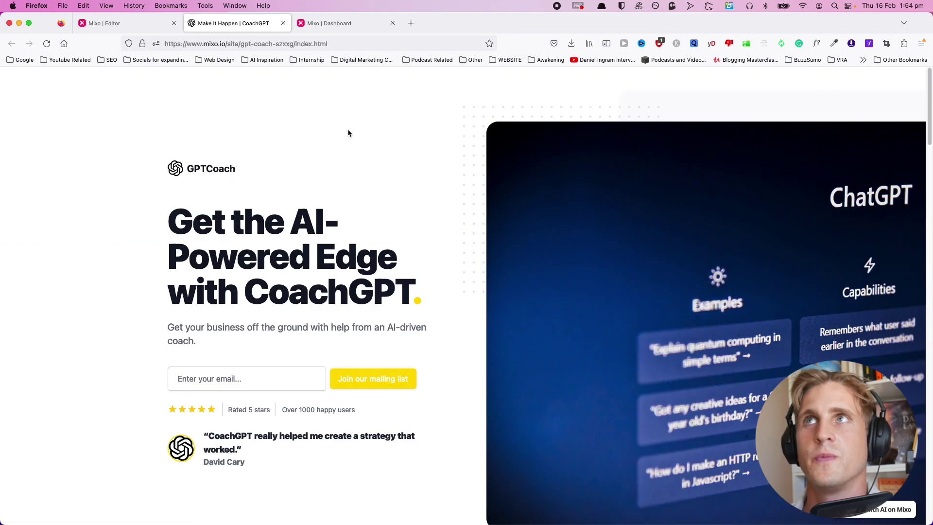
# On the Mixo dashboard, scroll to Recent Subscribers showing the one test signup.
pyautogui.click(337, 28)
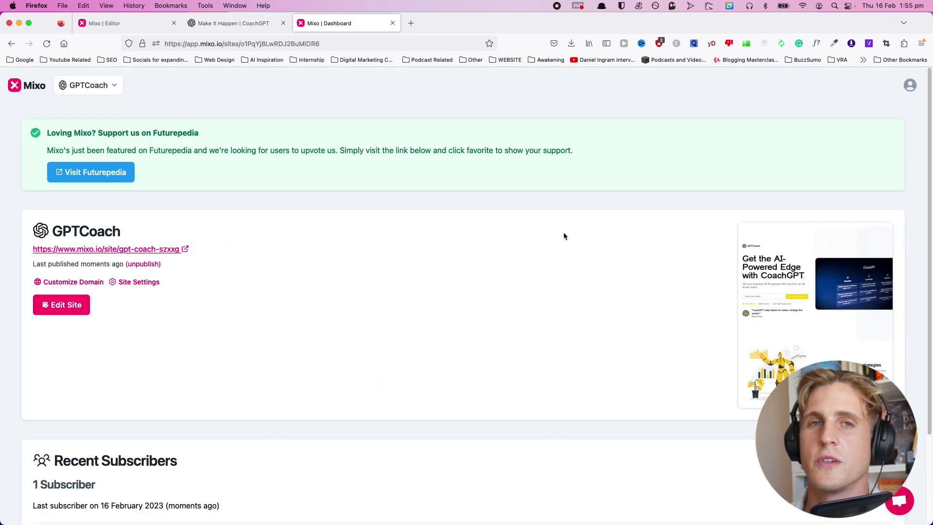
pyautogui.click(109, 86)
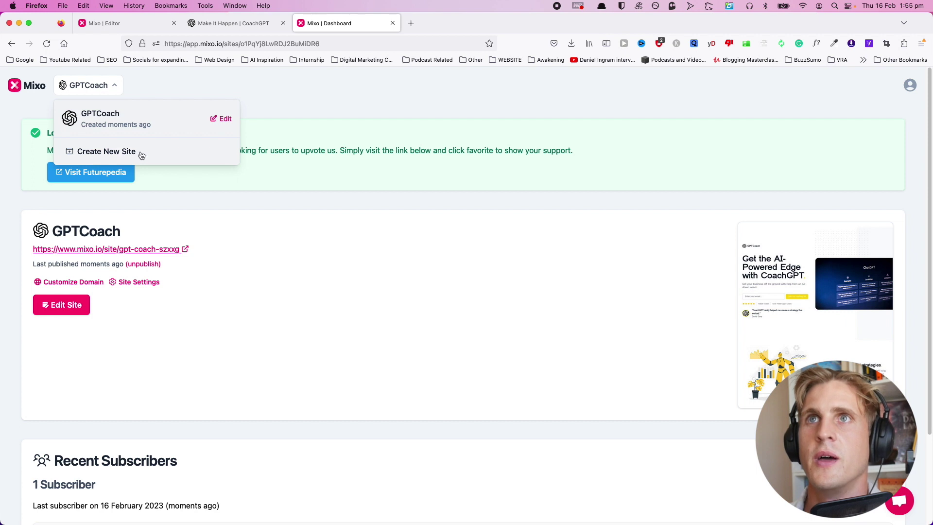
pyautogui.click(179, 86)
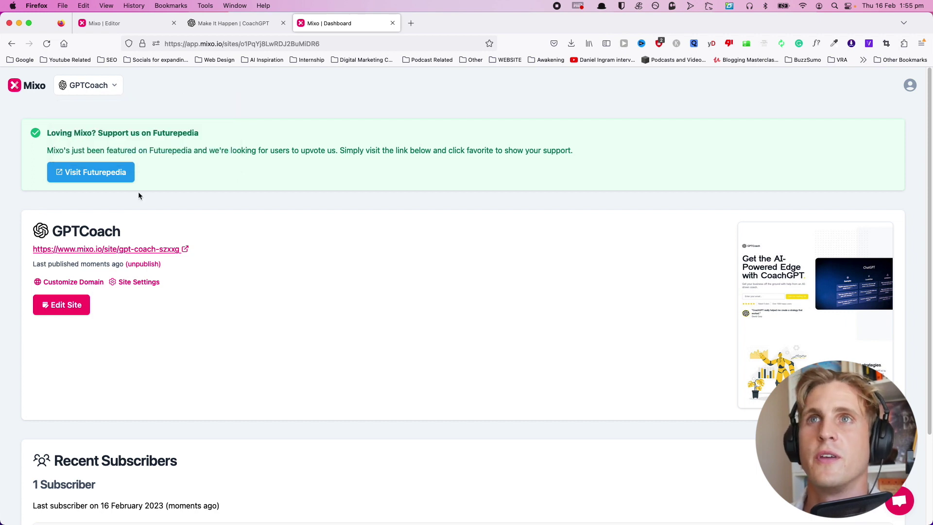
pyautogui.scroll(-2, 208, 187)
pyautogui.scroll(-5, 114, 214)
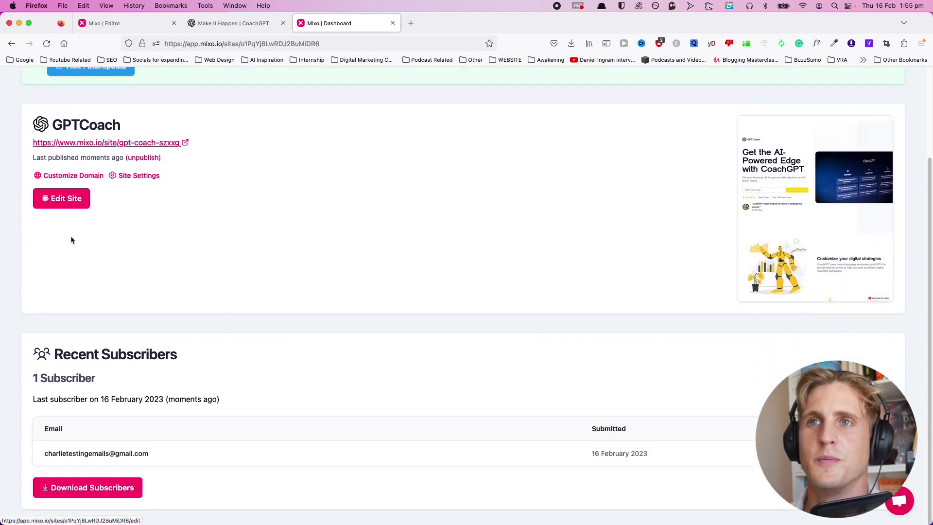
pyautogui.moveTo(52, 454); pyautogui.dragTo(173, 456)
pyautogui.click(208, 450)
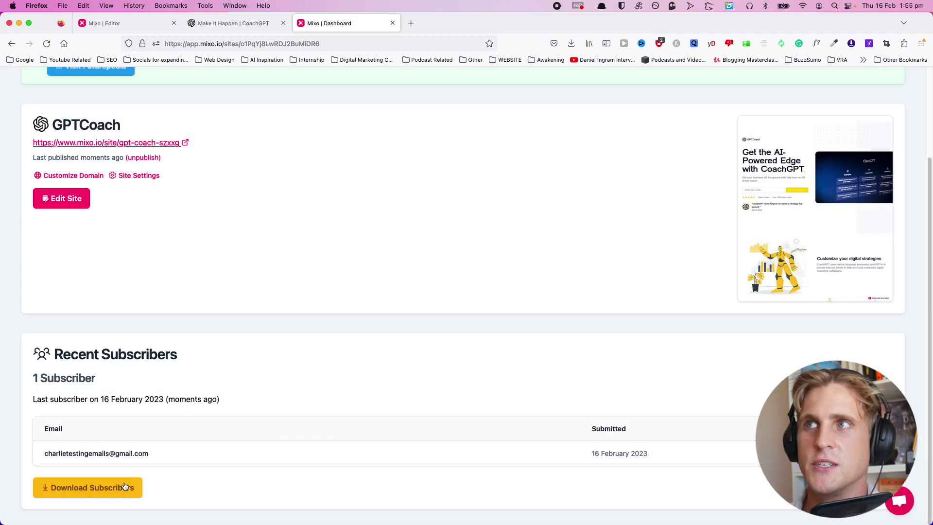
# Close the Choose a plan dialog from Download Subscribers, then select the subscriber's email.
pyautogui.click(126, 485)
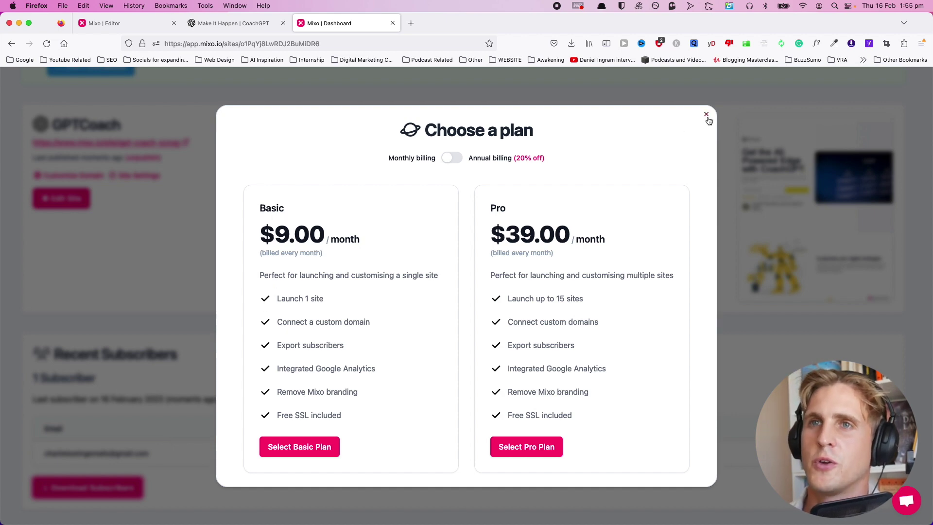
pyautogui.click(706, 115)
pyautogui.moveTo(44, 453); pyautogui.dragTo(228, 459)
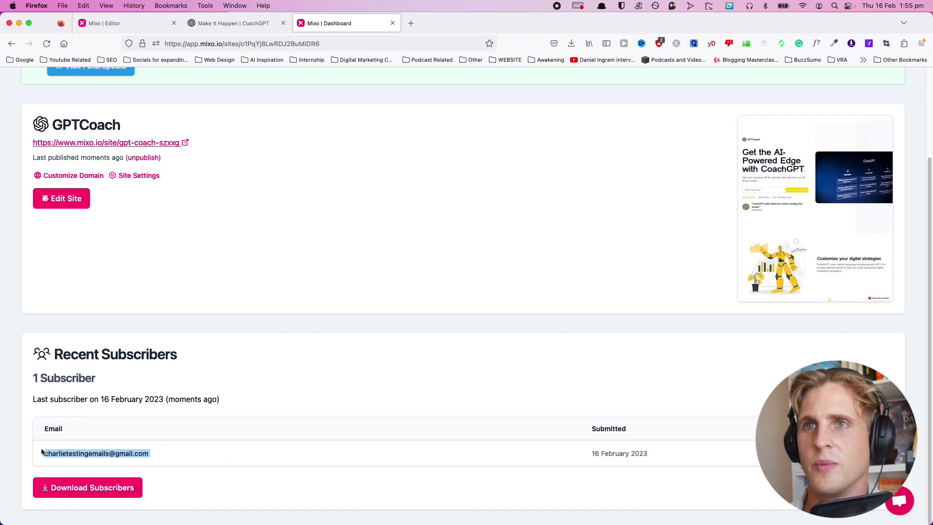
# Deselect the subscriber's email address and return to the top of the dashboard.
pyautogui.click(197, 432)
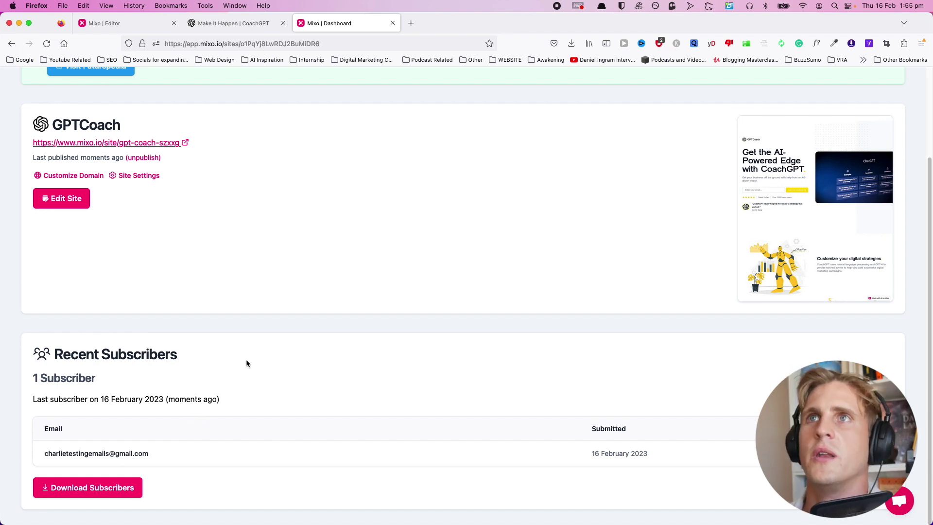
pyautogui.scroll(4, 246, 363)
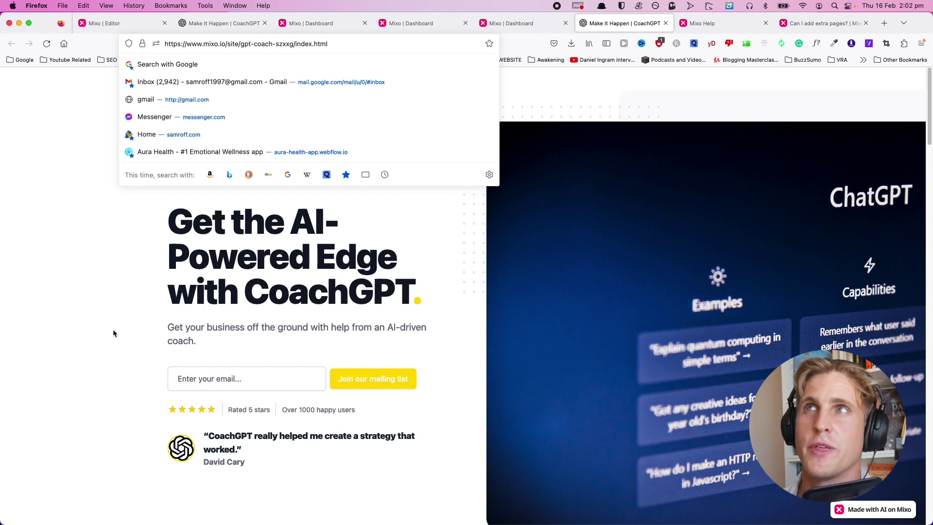
pyautogui.click(122, 262)
pyautogui.click(334, 43)
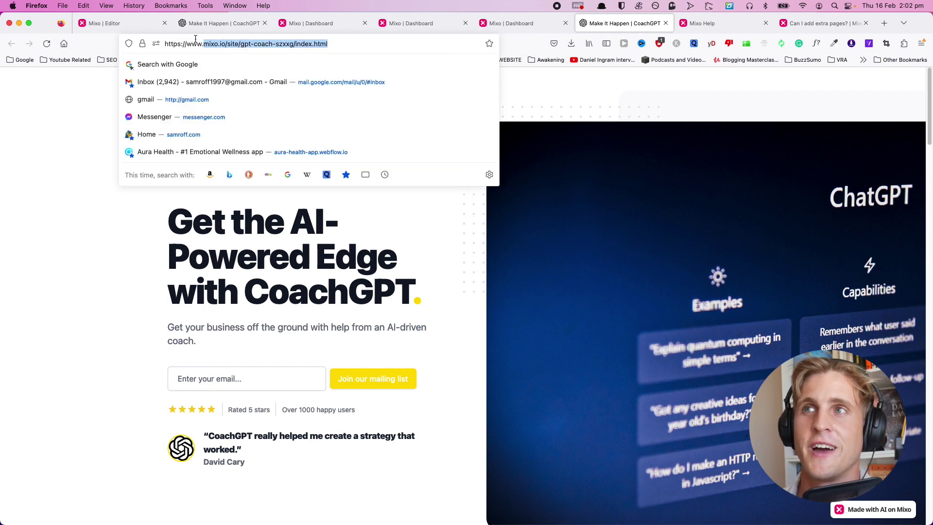
pyautogui.click(448, 397)
pyautogui.click(274, 383)
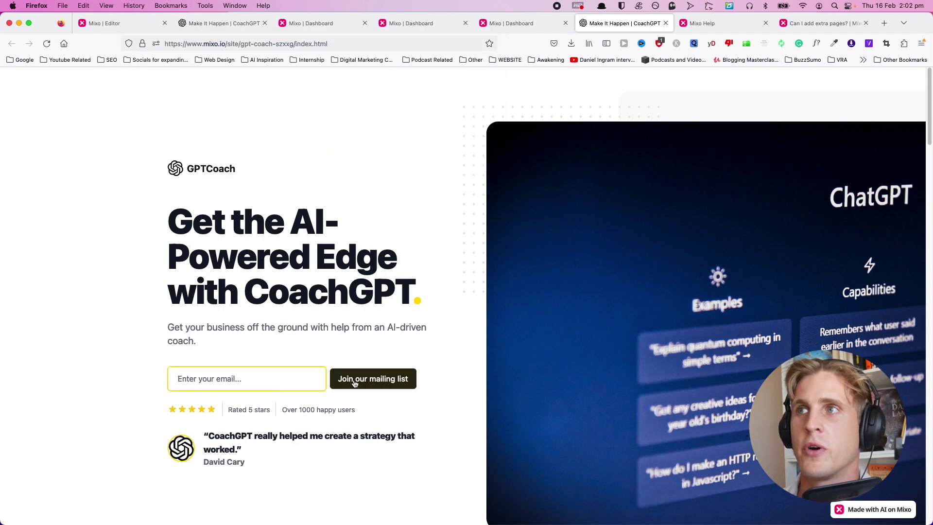
pyautogui.scroll(-15, 389, 427)
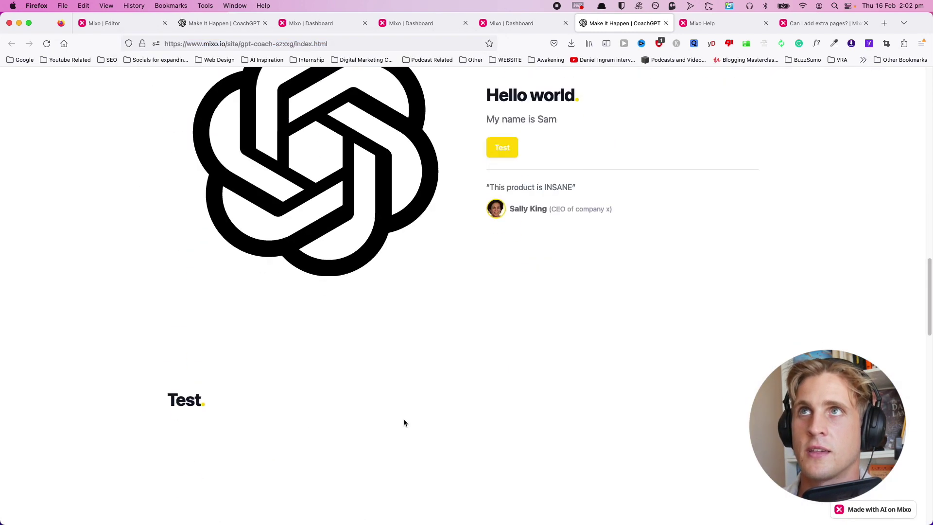
pyautogui.scroll(15, 403, 423)
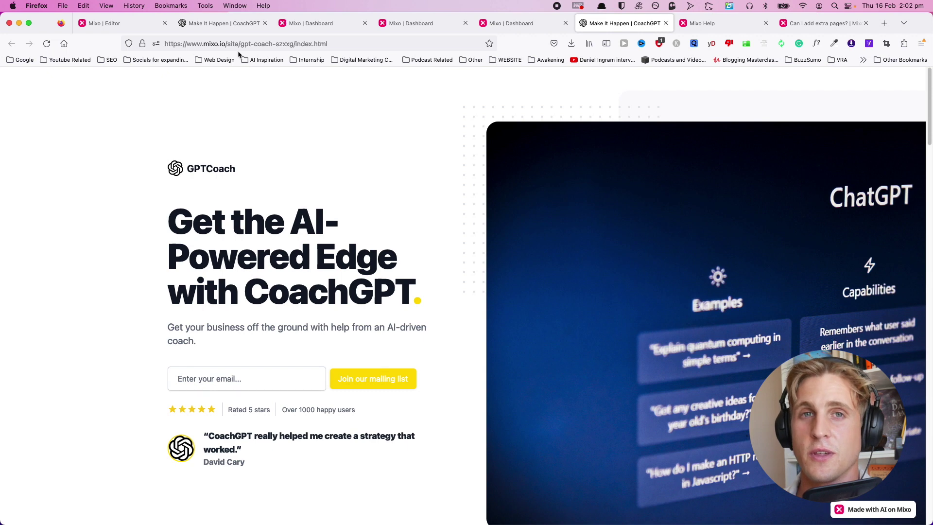
pyautogui.click(307, 44)
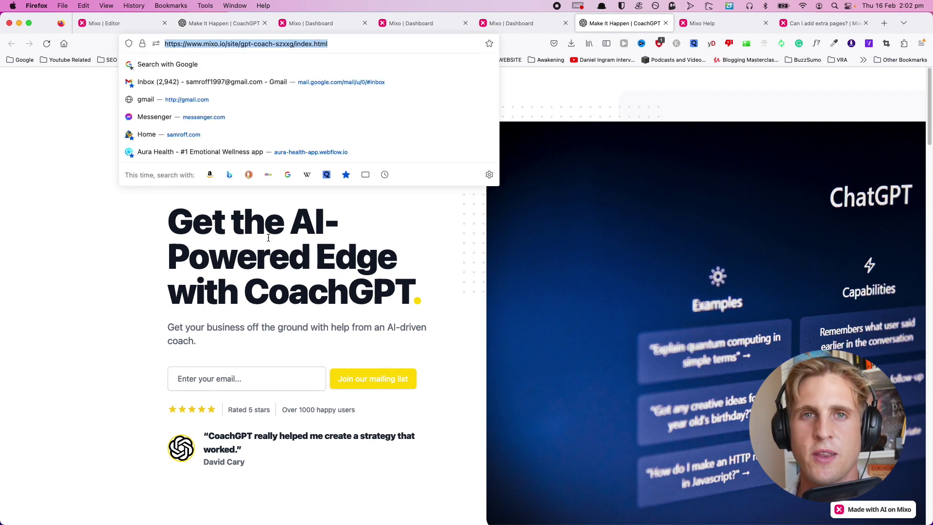
pyautogui.click(317, 321)
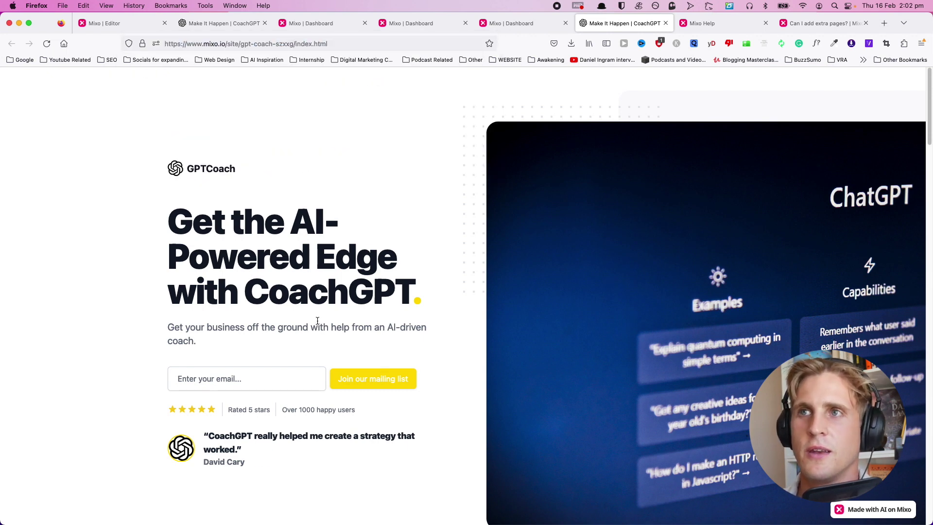